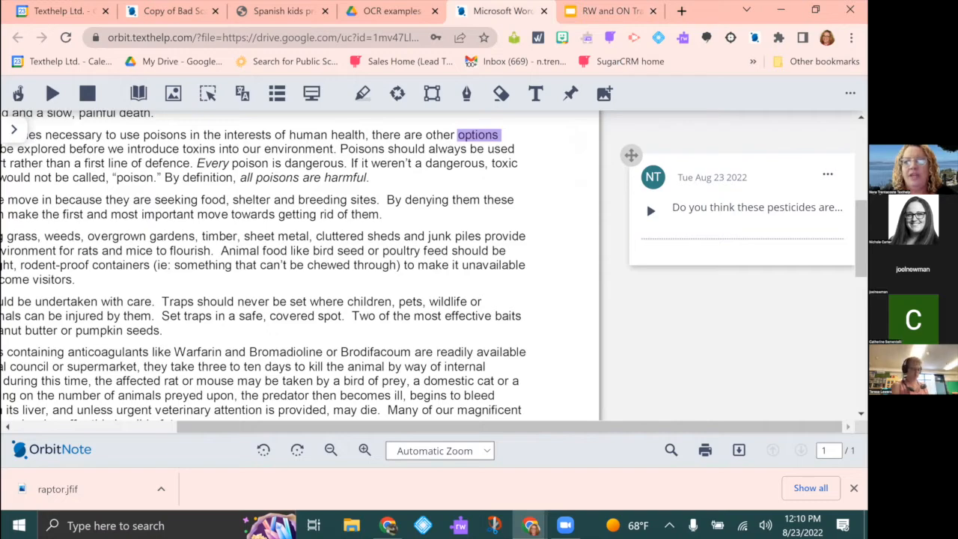
Step: Have the opening of the first paragraph, from "Rats and mice" to "humans and animals", read aloud, and stop the playback
scroll(756, 404, "up", 3)
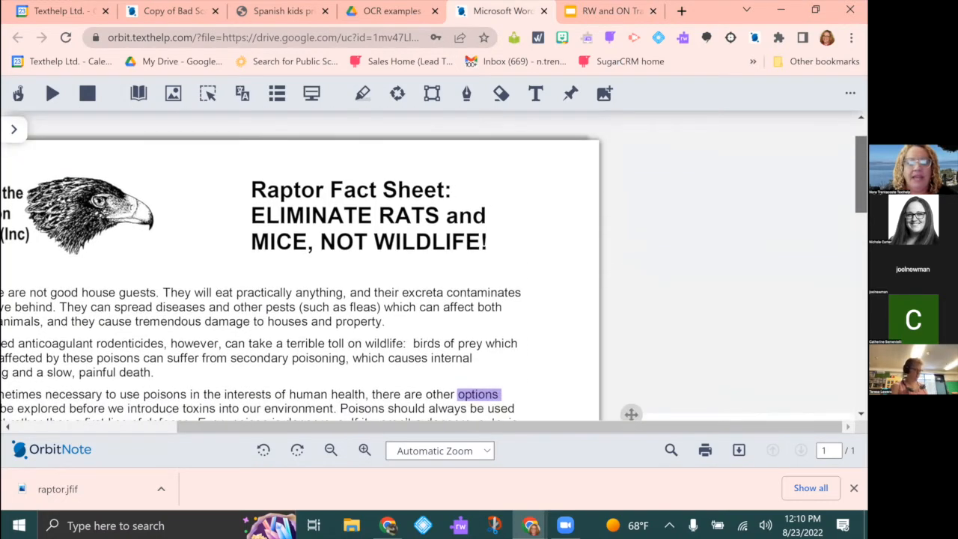
scroll(756, 404, "down", 3)
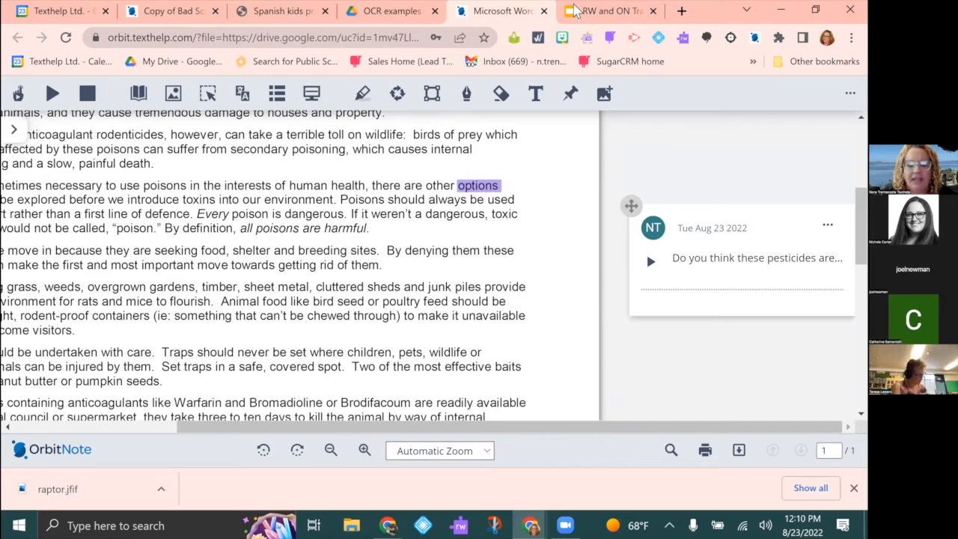
left_click_drag(577, 429, 569, 429)
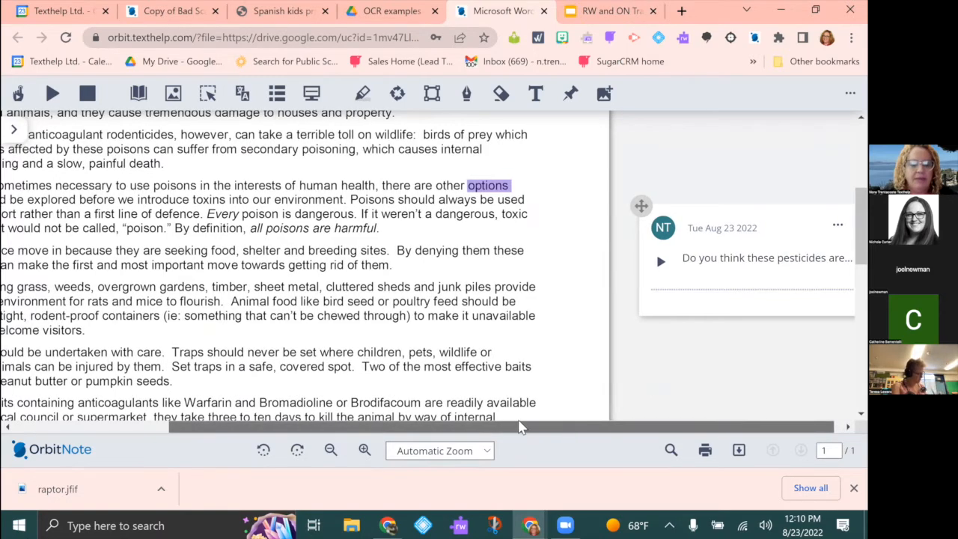
scroll(569, 429, "left", 5)
scroll(628, 274, "up", 3)
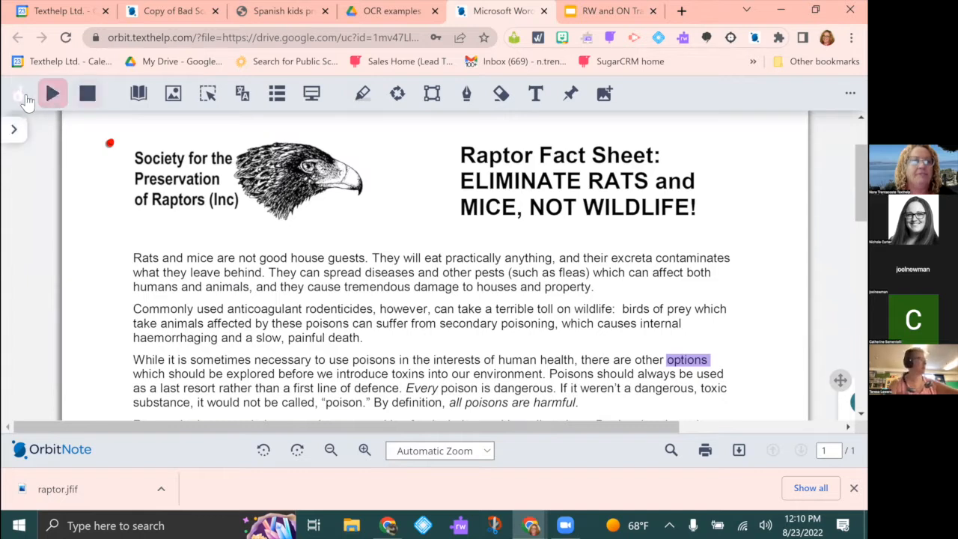
left_click(24, 96)
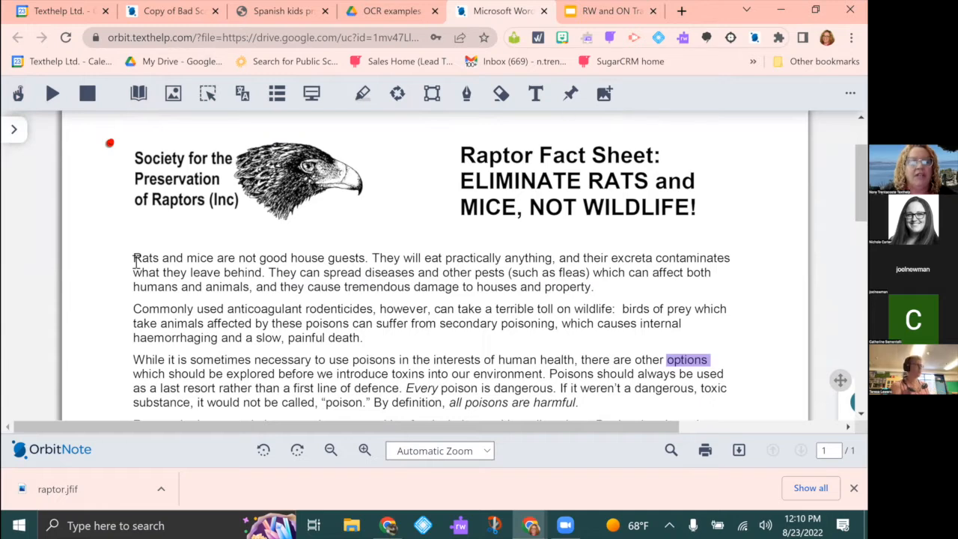
left_click_drag(135, 259, 252, 288)
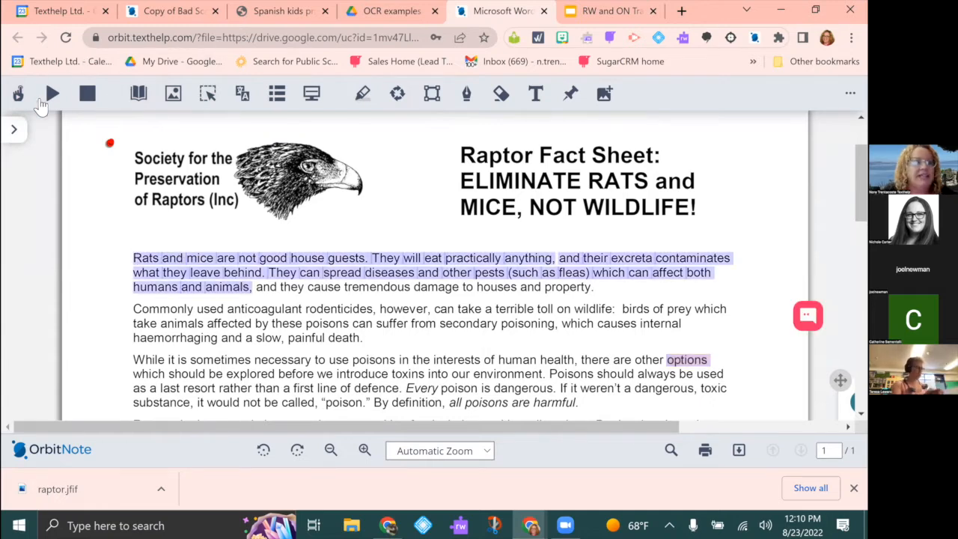
left_click(53, 96)
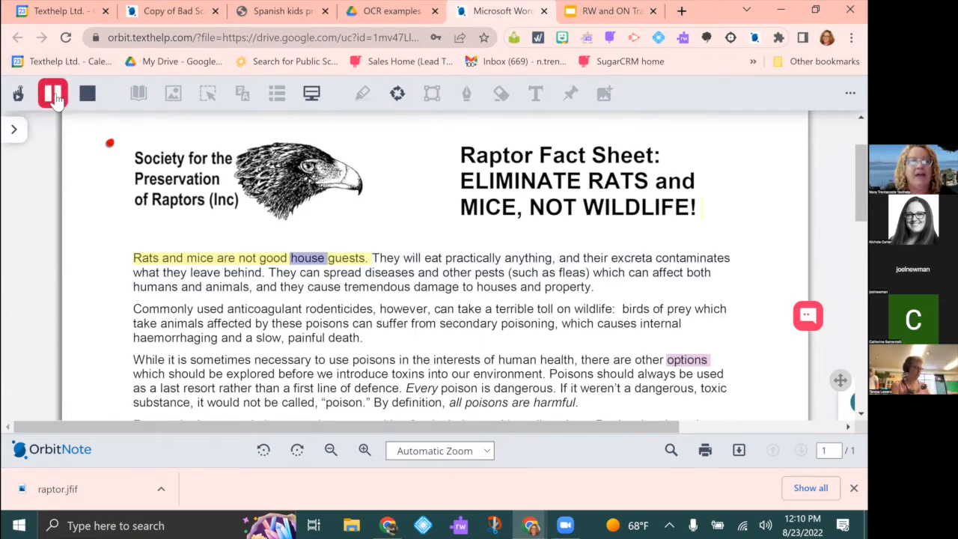
left_click(87, 93)
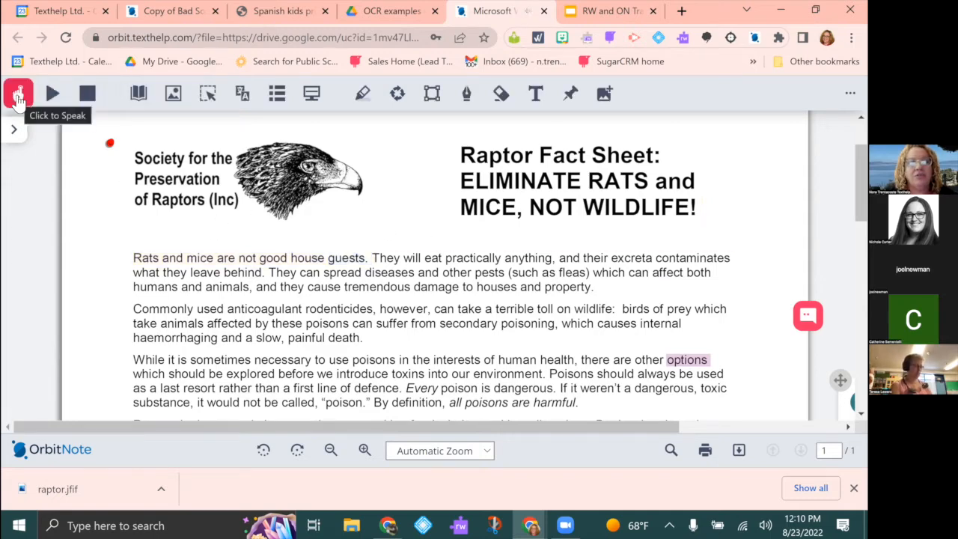
Step: Use Click to Speak to hear the paragraph starting "Commonly used anticoagulant rodenticides" and the fact sheet's title
left_click(18, 95)
left_click(220, 320)
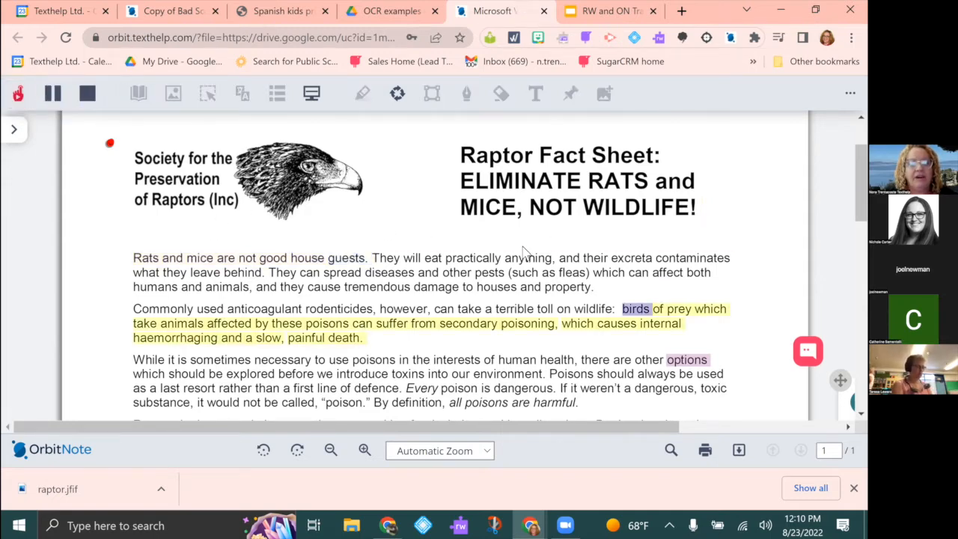
left_click(528, 178)
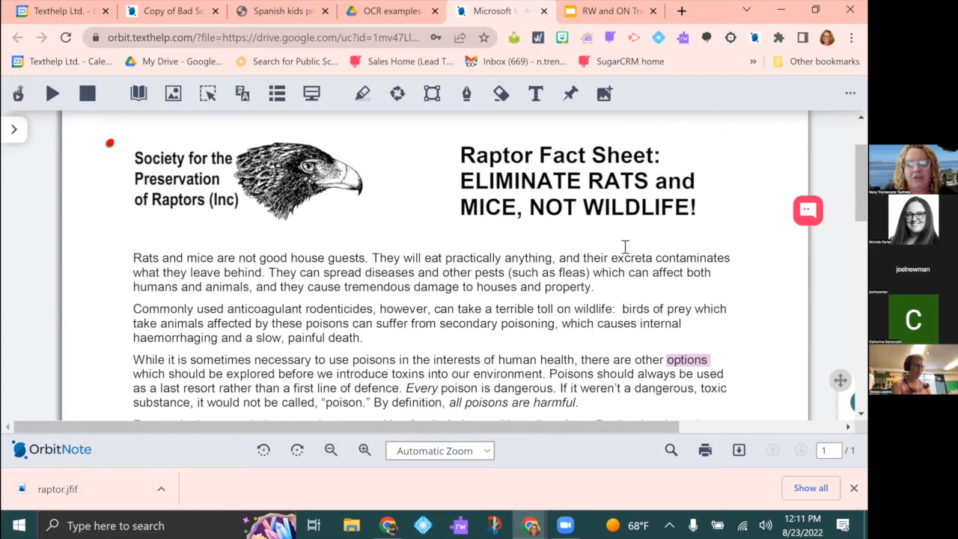
Step: Look up the word "spread" in both the dictionary and the picture dictionary, place the results side by side, and close them
double_click(344, 272)
left_click(138, 93)
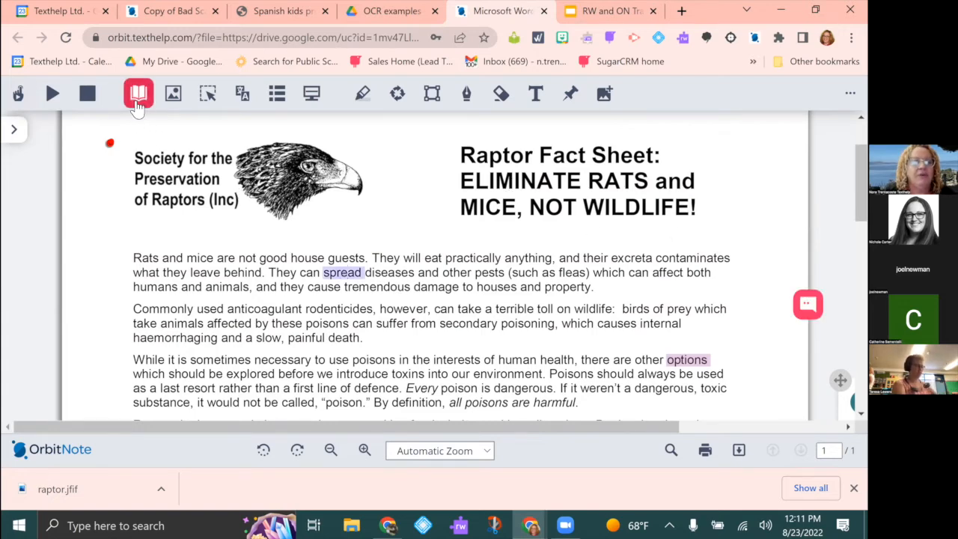
left_click(173, 93)
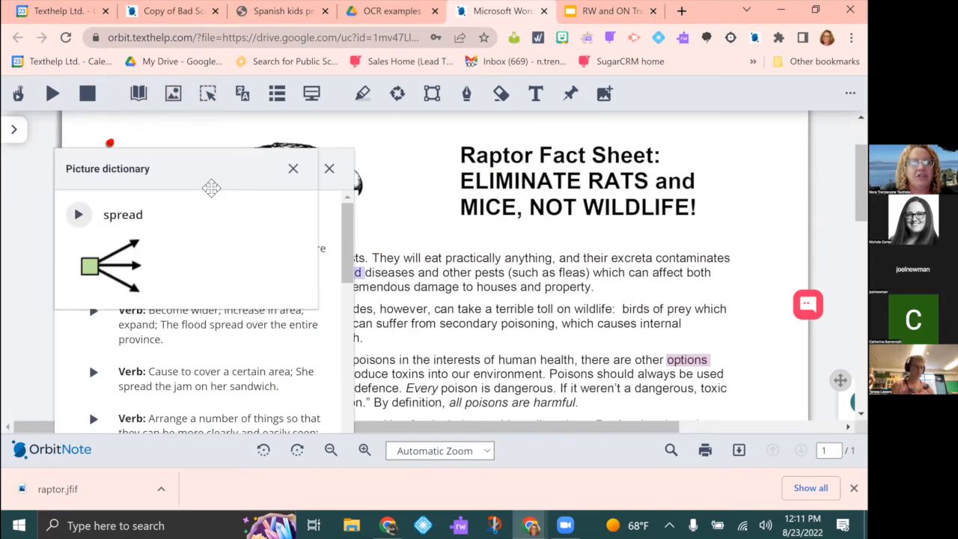
left_click_drag(203, 171, 629, 108)
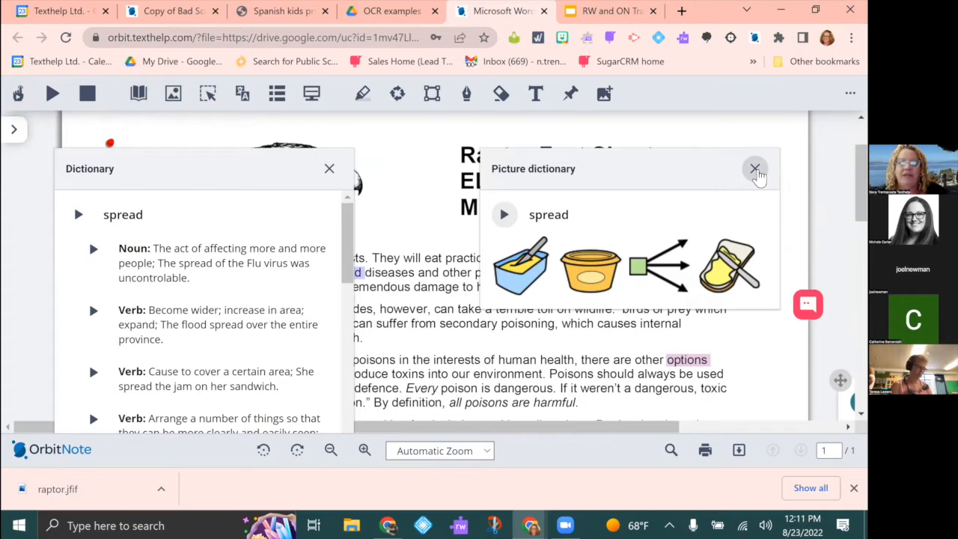
left_click(755, 169)
left_click(329, 168)
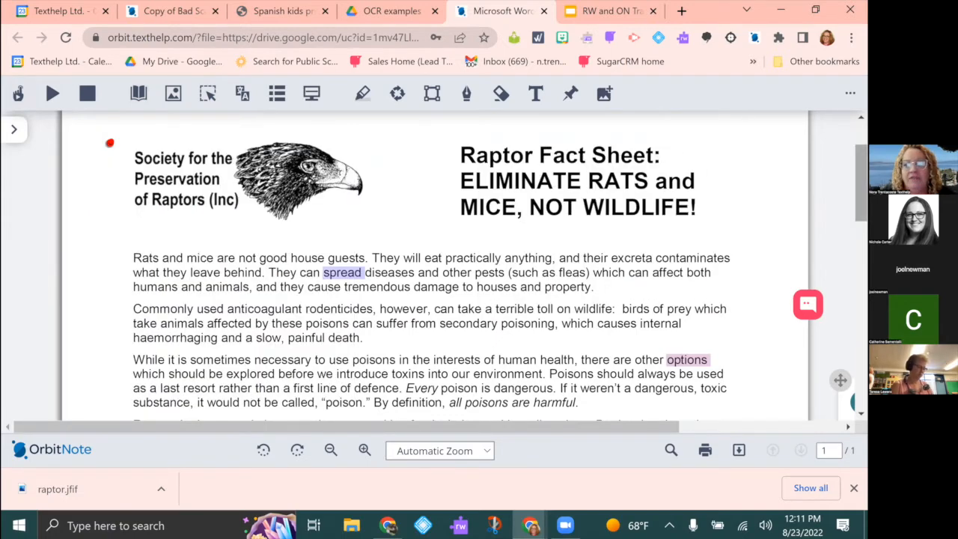
Step: Highlight the word "spread" in the first paragraph in blue
scroll(471, 266, "down", 3)
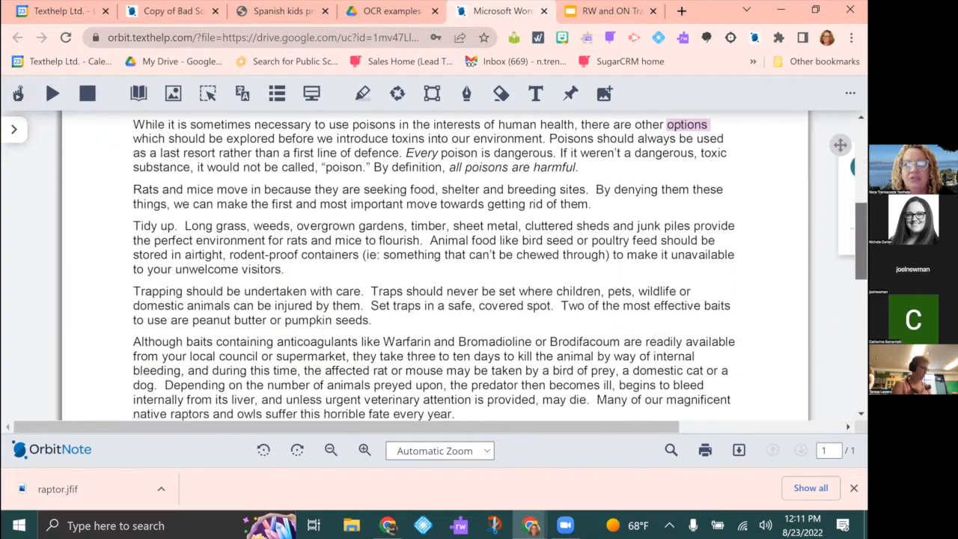
scroll(471, 266, "up", 4)
scroll(472, 265, "down", 1)
scroll(471, 266, "up", 1)
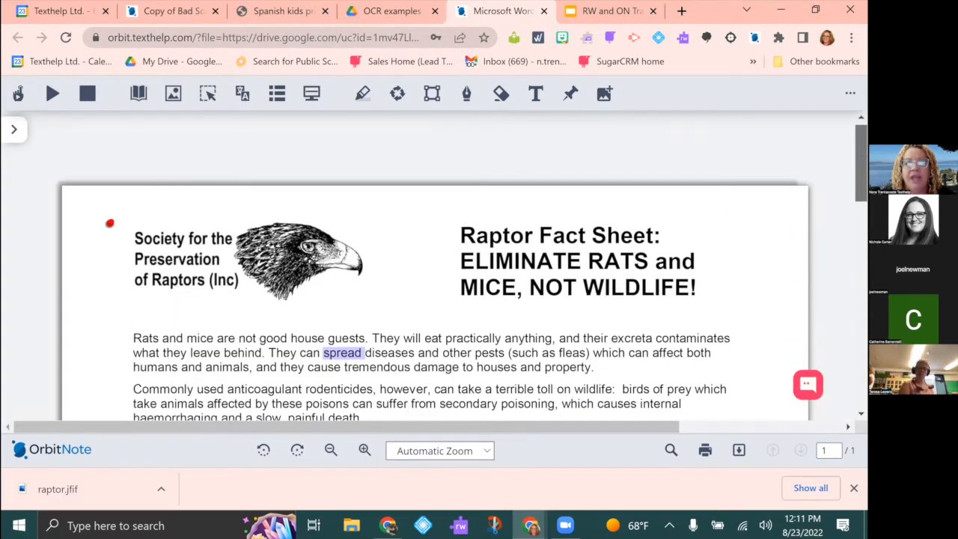
left_click(363, 94)
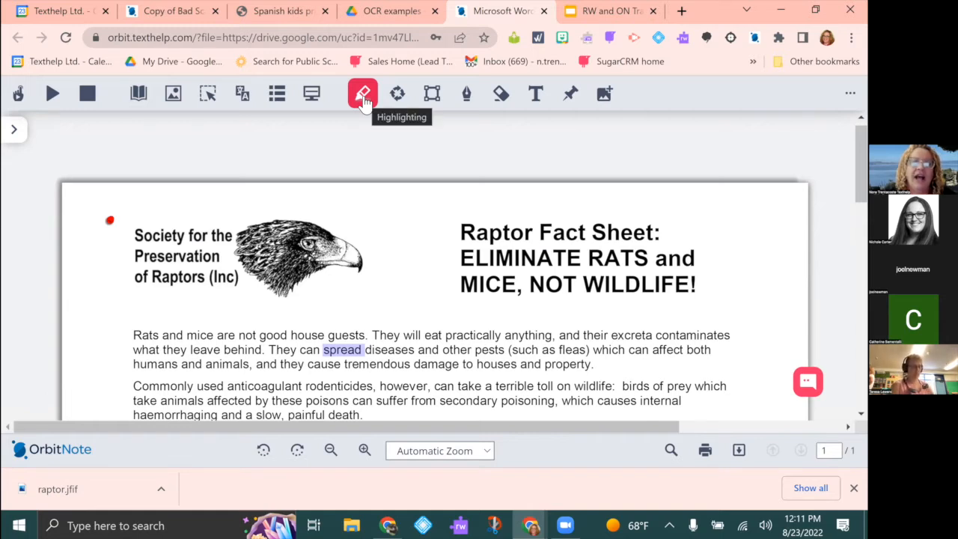
left_click(363, 95)
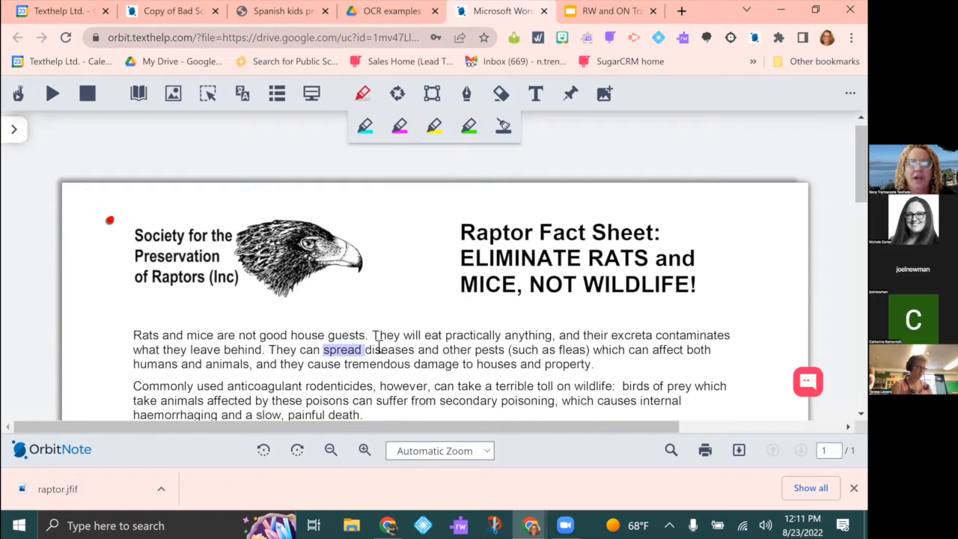
left_click(365, 126)
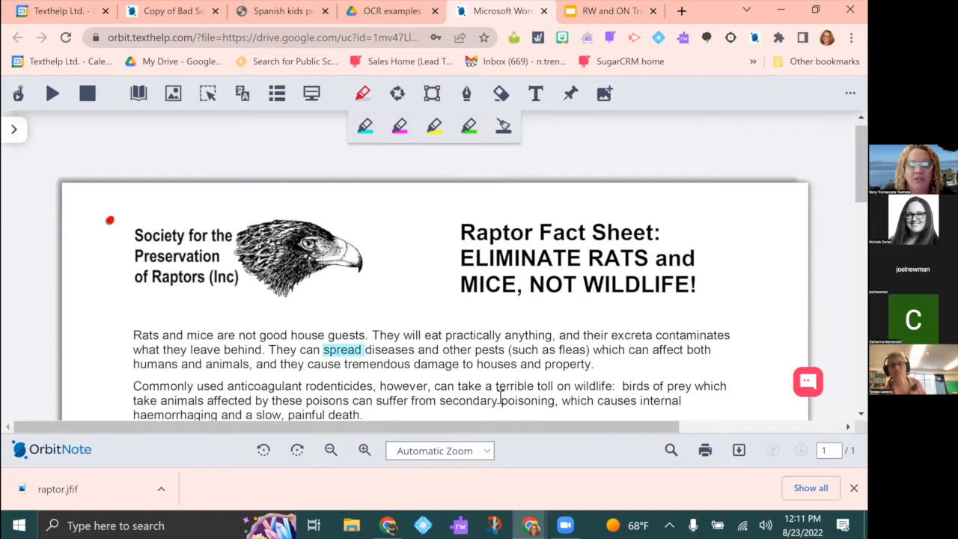
Step: Highlight "Commonly used anticoagulant rodenticides, however, can take a terrible toll on wildlife:" in pink and clear that highlight again
left_click_drag(133, 386, 615, 387)
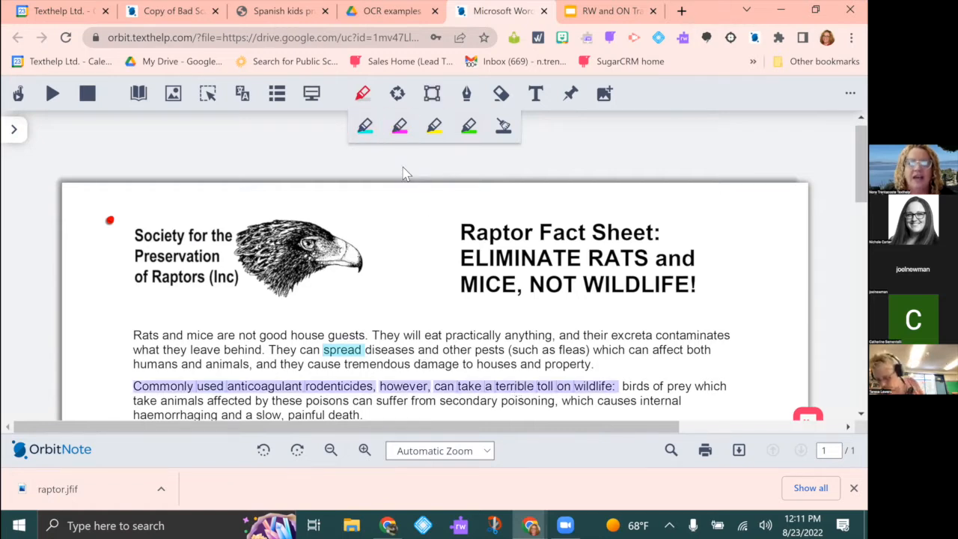
left_click(400, 126)
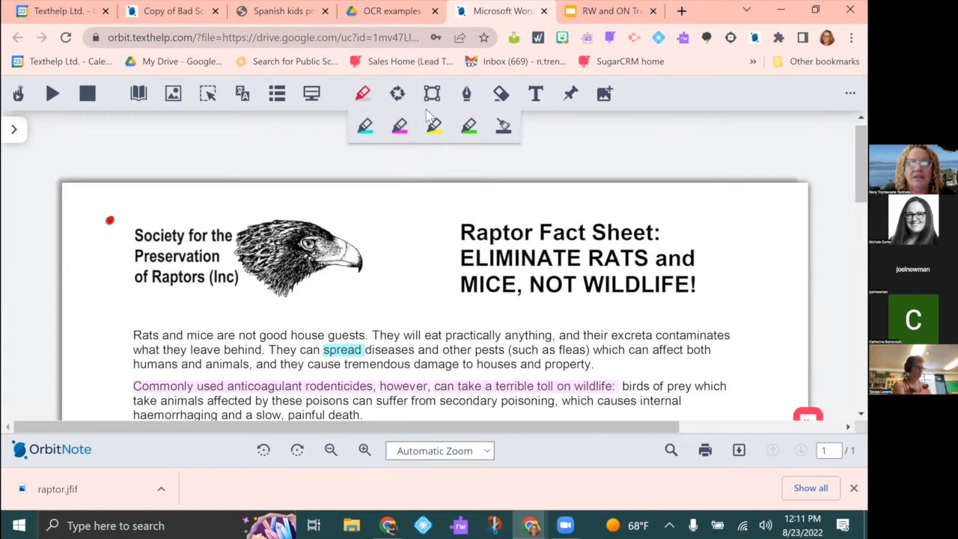
double_click(405, 386)
double_click(137, 387)
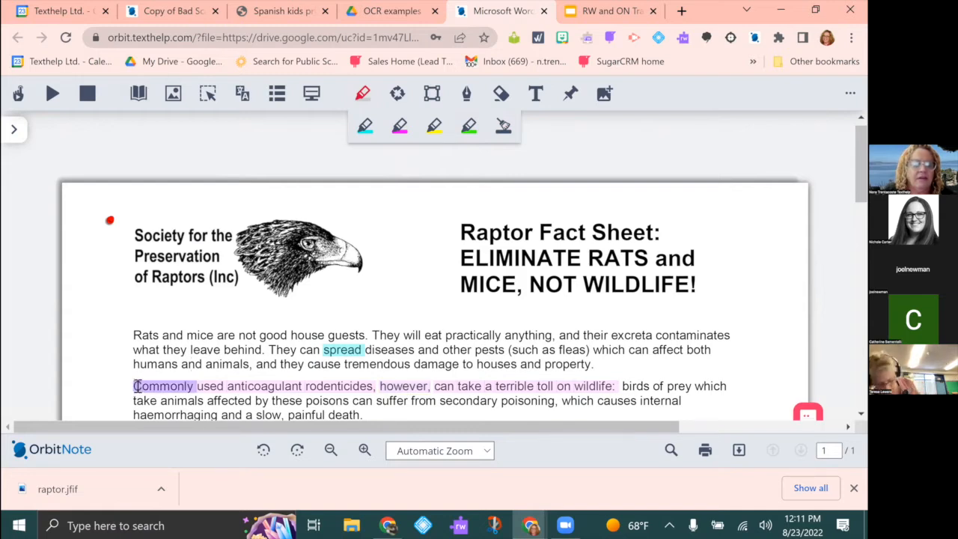
left_click_drag(137, 386, 286, 385)
left_click_drag(530, 400, 615, 386)
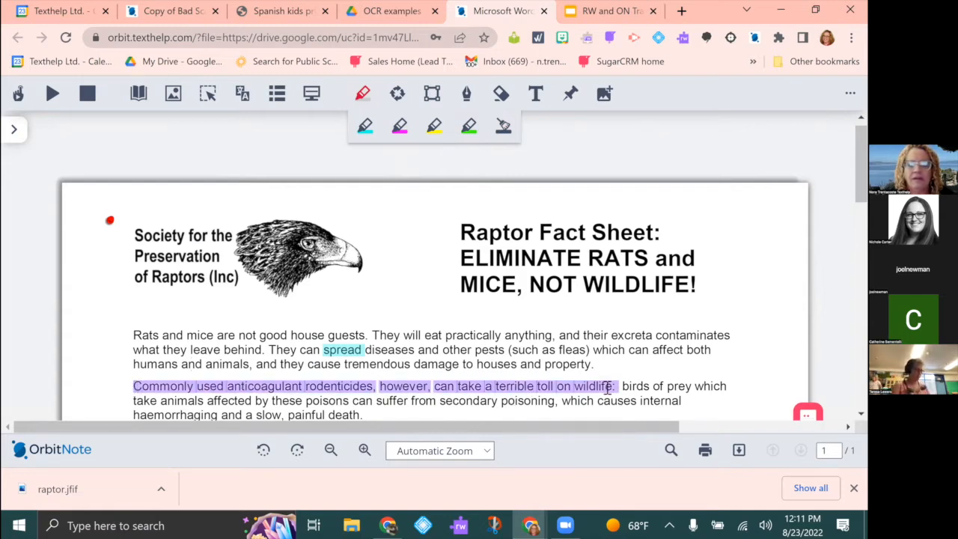
left_click(503, 125)
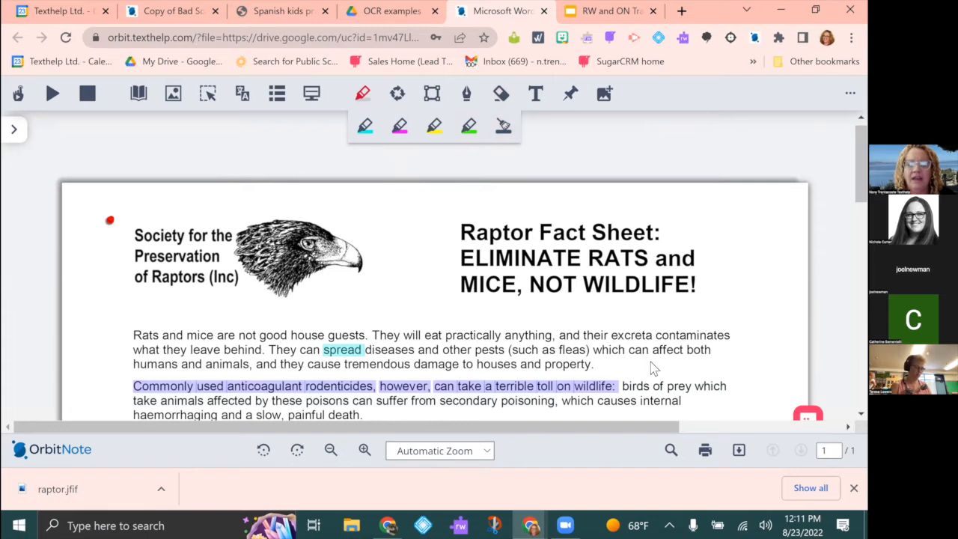
Step: Highlight the word "prey" in the second paragraph in yellow and generate a vocabulary list from the highlighted words
double_click(679, 387)
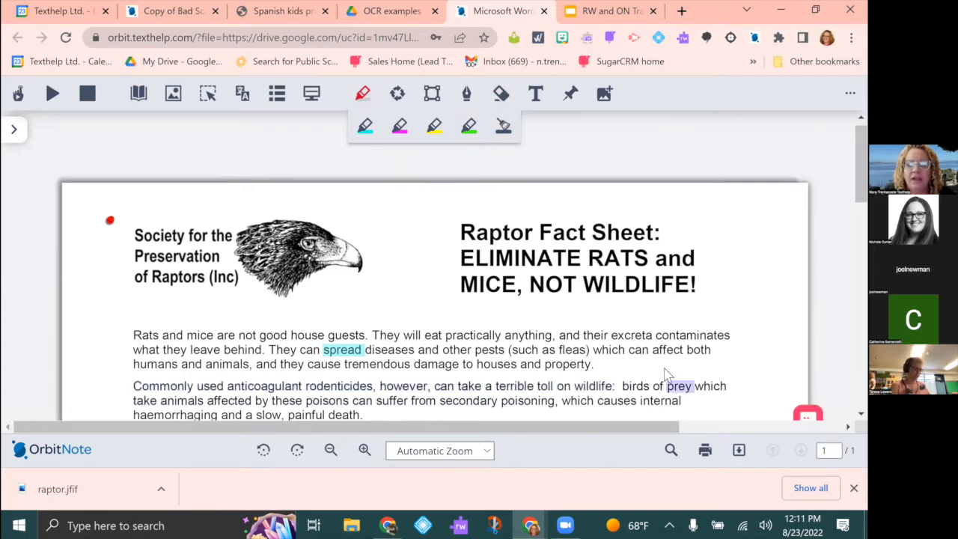
left_click(434, 126)
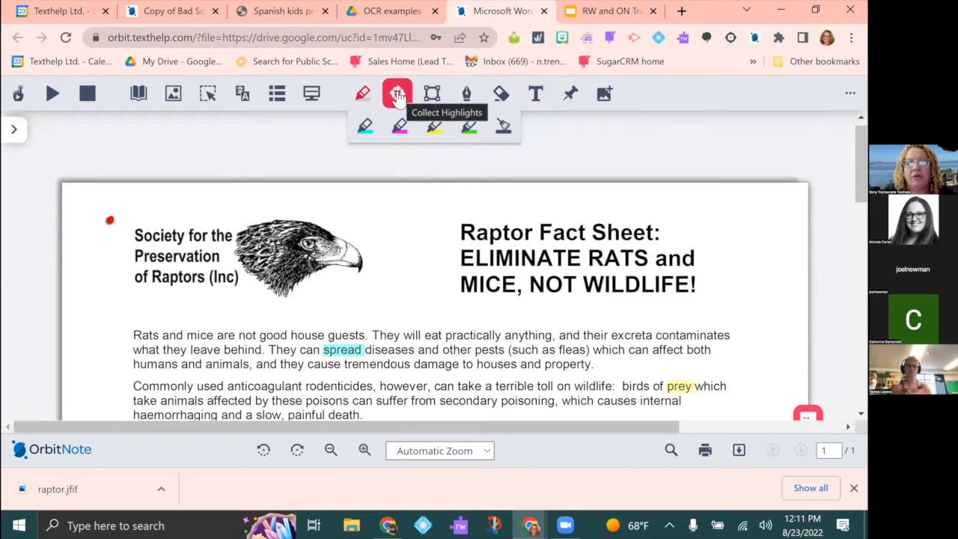
left_click(276, 93)
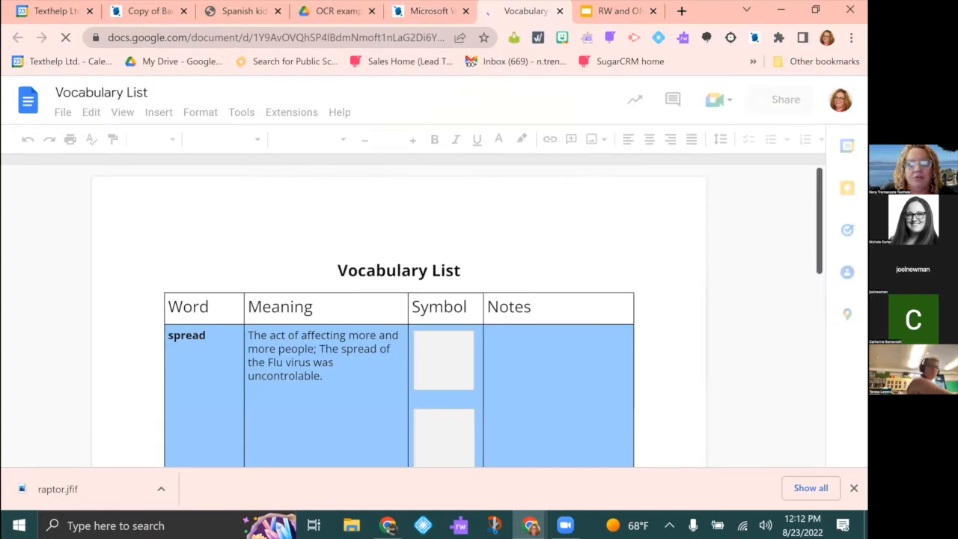
scroll(399, 315, "down", 3)
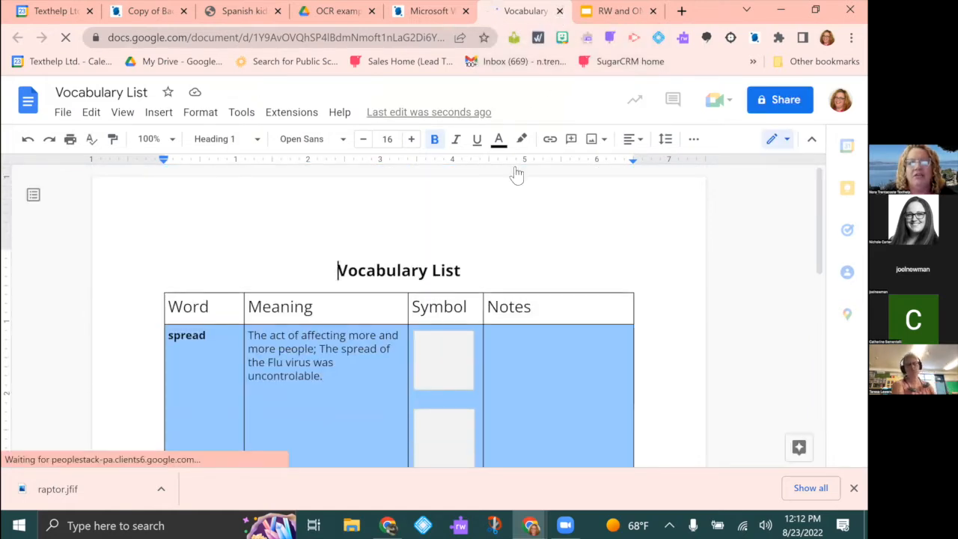
key("ctrl+w")
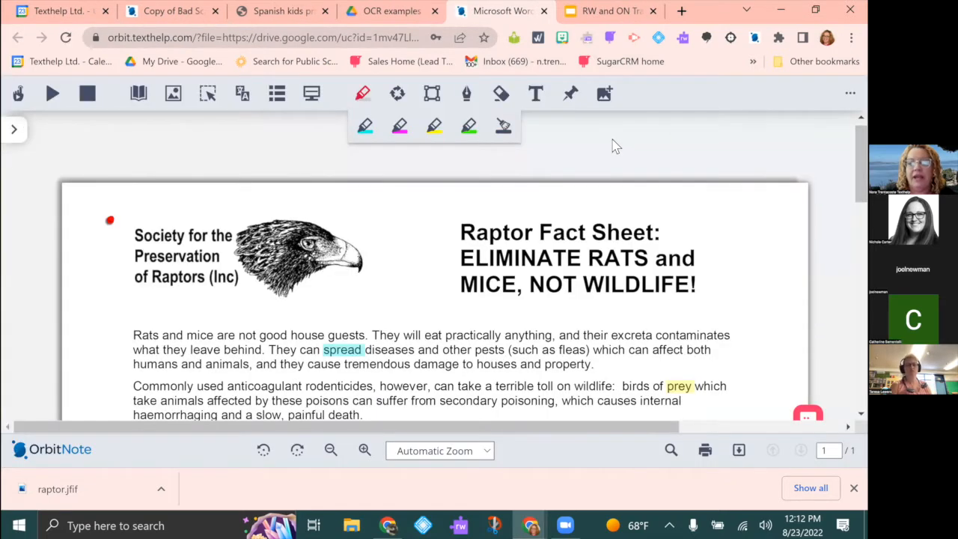
left_click(362, 92)
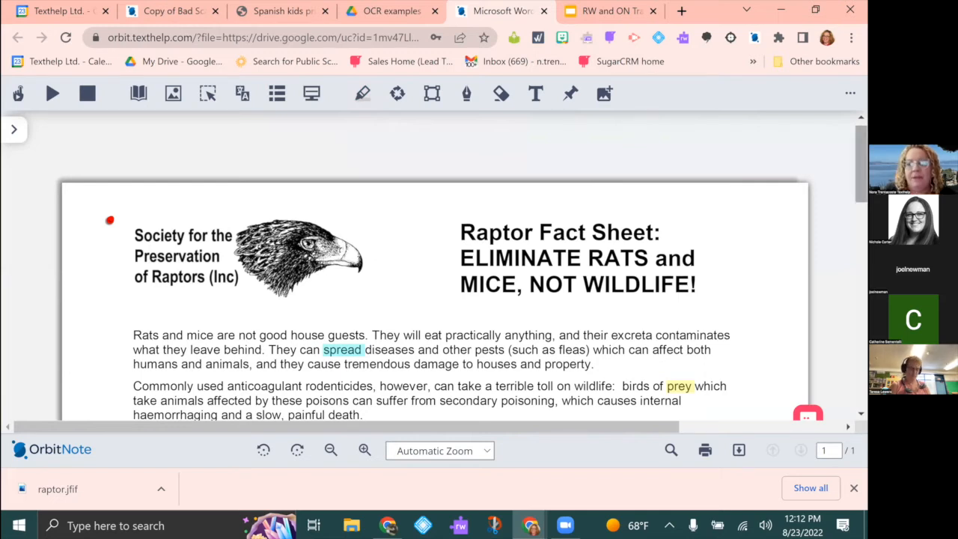
Step: Handwrite a first name in blue with line thickness 5 across the second and third paragraphs using the freehand drawing tool
scroll(859, 165, "up", 1)
scroll(434, 292, "down", 3)
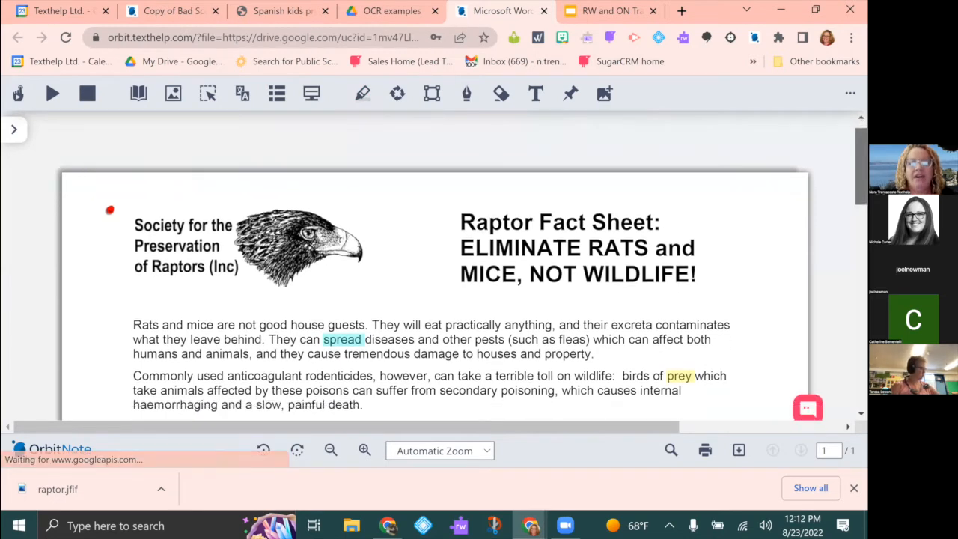
scroll(462, 269, "down", 1)
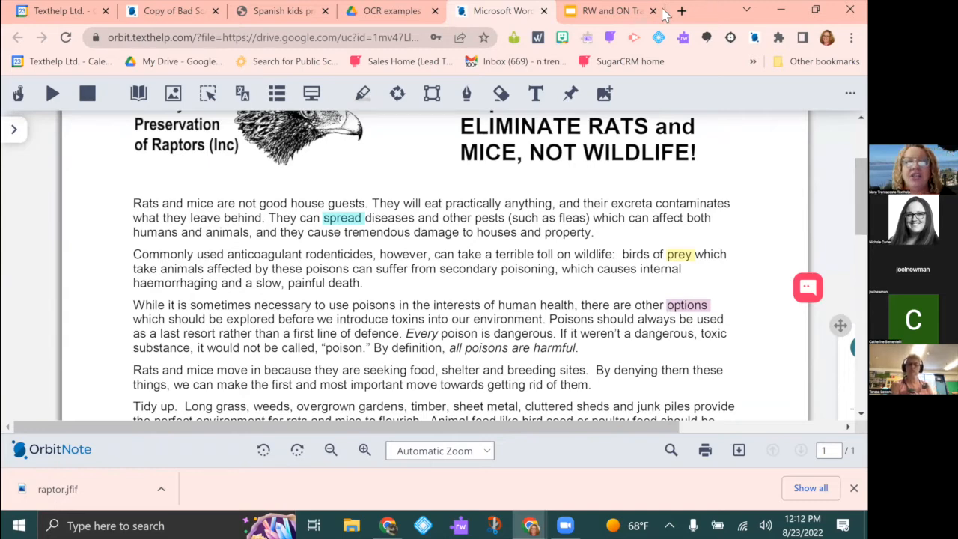
left_click(466, 96)
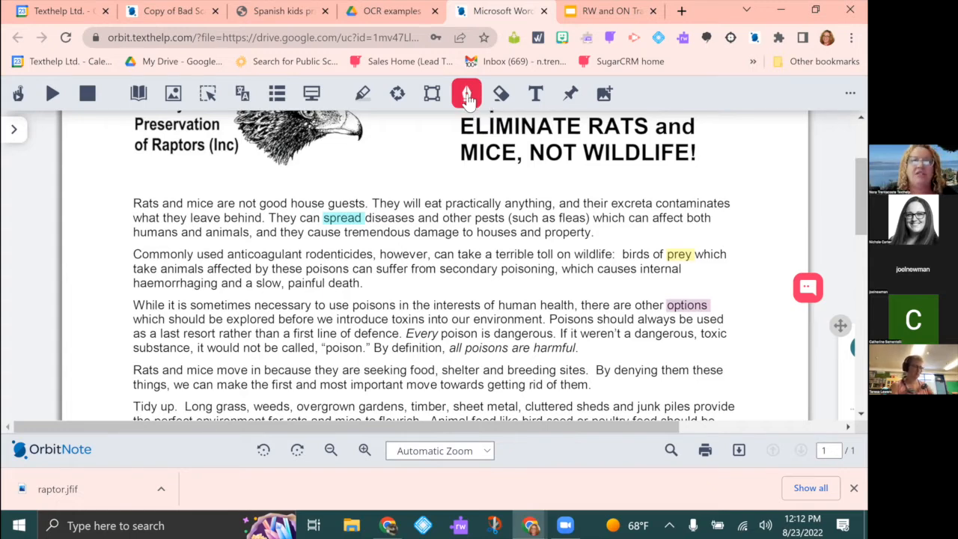
left_click(467, 97)
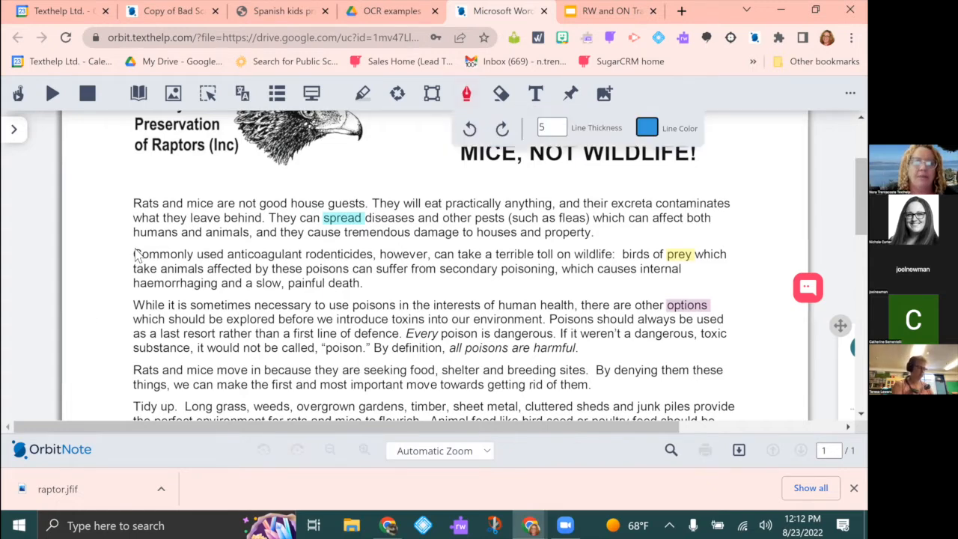
mouse_move(155, 255)
left_mouse_down()
mouse_move(190, 292)
mouse_move(254, 299)
mouse_move(245, 283)
mouse_move(287, 286)
mouse_move(353, 266)
mouse_move(347, 282)
mouse_move(358, 269)
mouse_move(466, 229)
left_mouse_up()
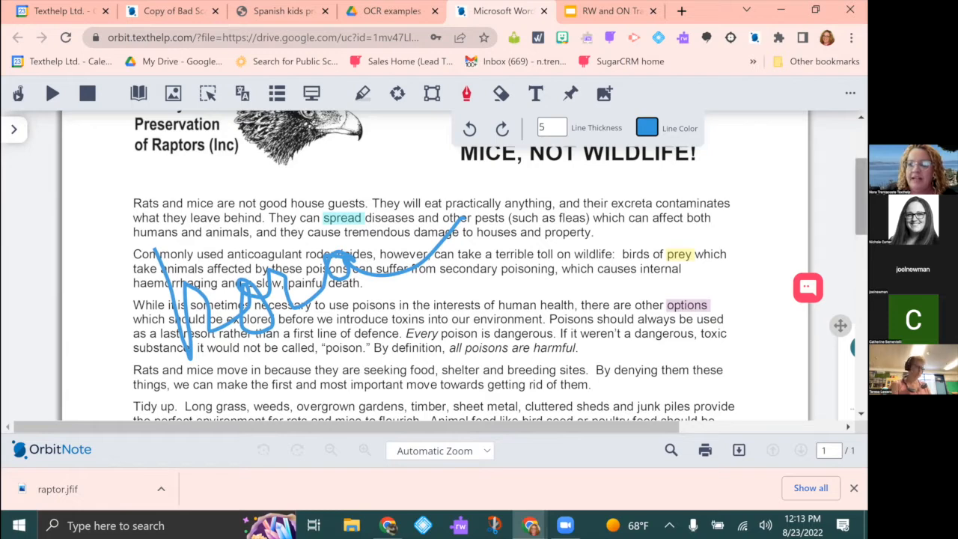
Step: Draw a freehand blue circle over the right half of the second and third paragraphs, between "poisoning" and "options"
scroll(500, 279, "down", 2)
scroll(500, 279, "up", 2)
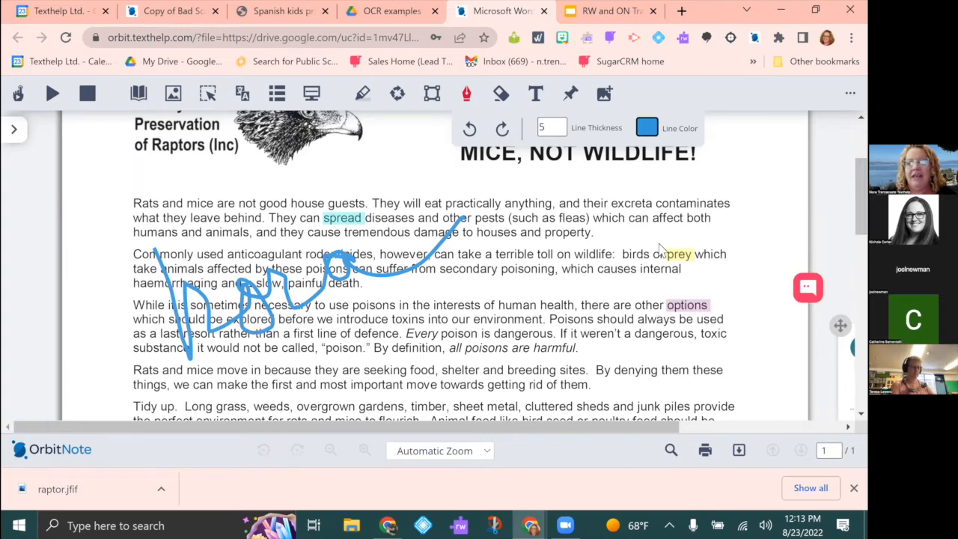
mouse_move(507, 262)
left_mouse_down()
mouse_move(658, 226)
mouse_move(598, 234)
left_mouse_up()
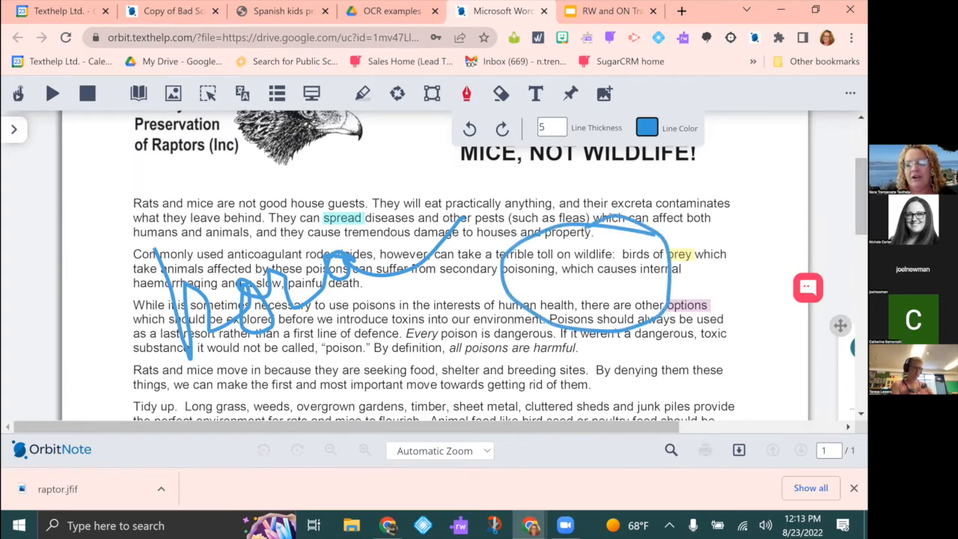
Step: Draw a yellow freehand brace beside the "Tidy up" paragraph in the margin and leave the drawing tool
mouse_move(861, 196)
left_mouse_down()
mouse_move(862, 206)
mouse_move(862, 166)
mouse_move(861, 213)
left_mouse_up()
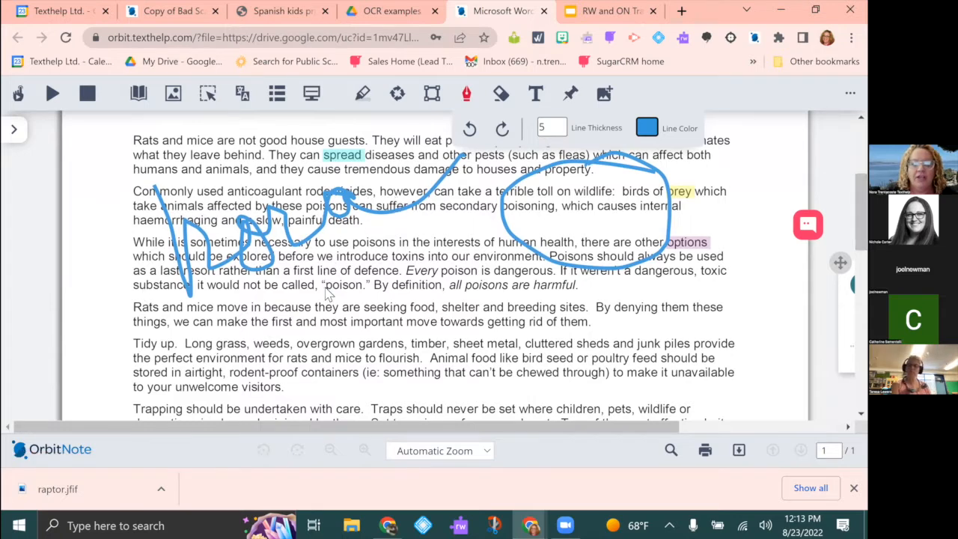
left_click(648, 128)
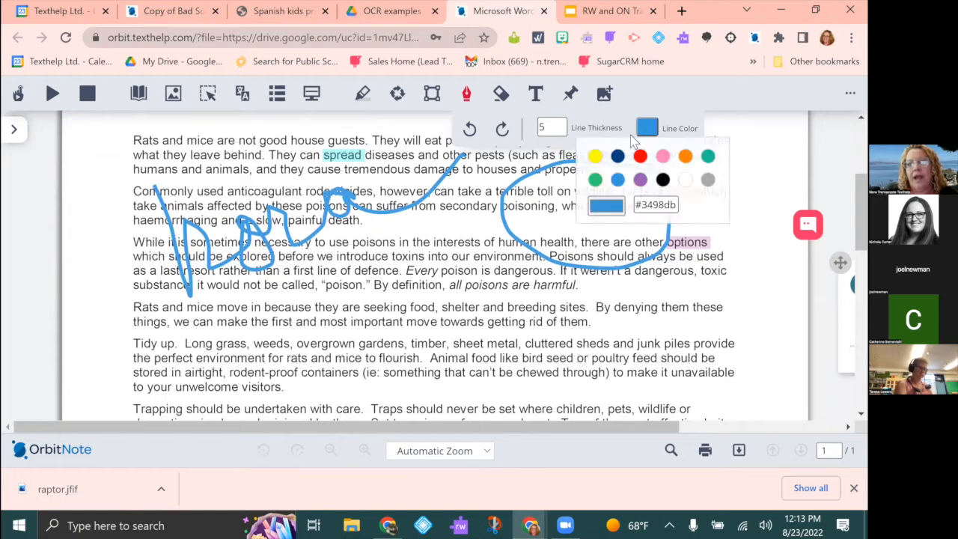
left_click(595, 156)
mouse_move(130, 338)
left_mouse_down()
mouse_move(102, 387)
mouse_move(132, 403)
left_mouse_up()
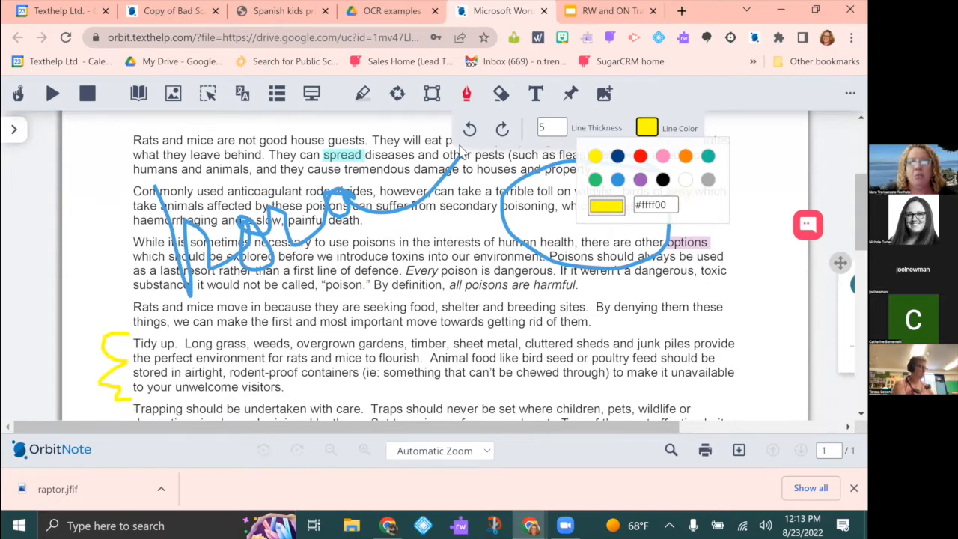
left_click(466, 92)
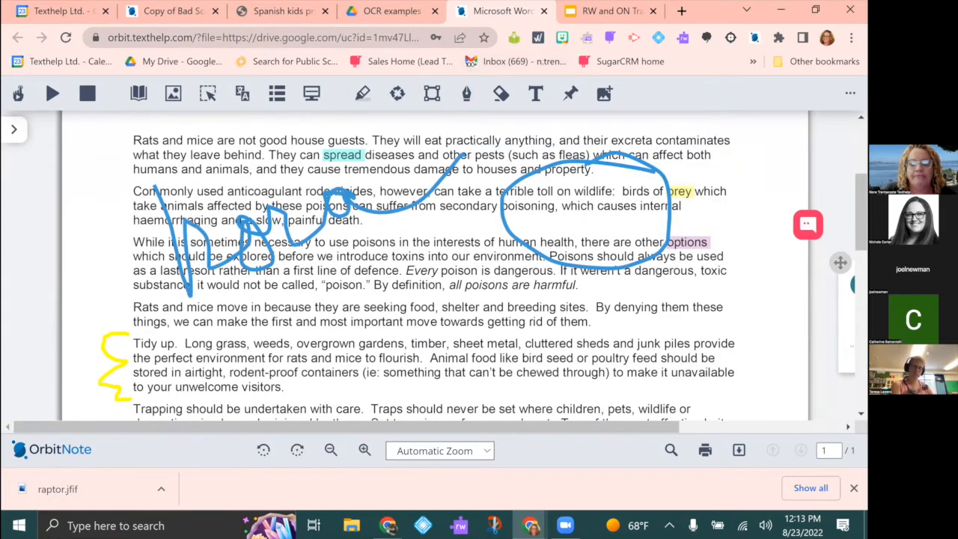
Step: Add a text box beside the raptor logo reading "this is due on Friday or Saturday" and have the text read aloud
scroll(110, 175, "up", 4)
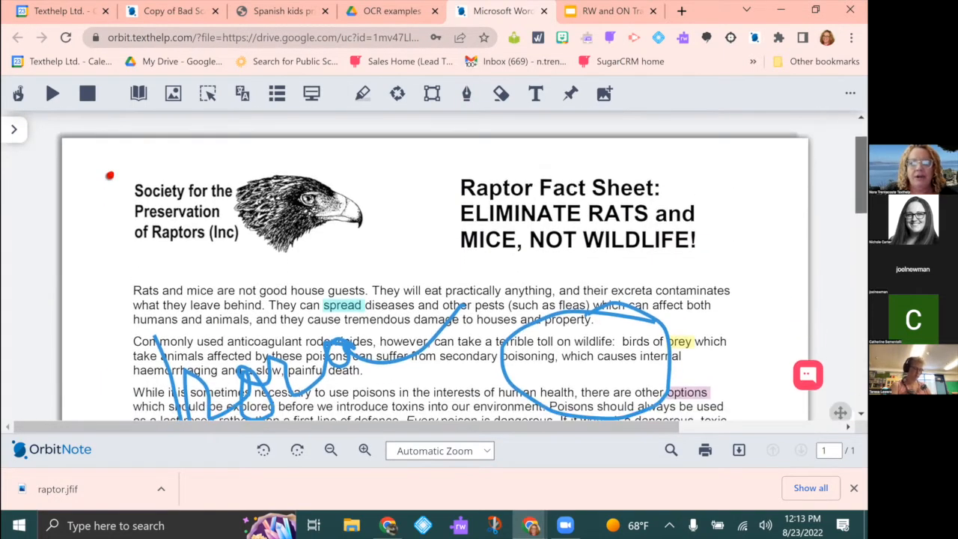
left_click(536, 94)
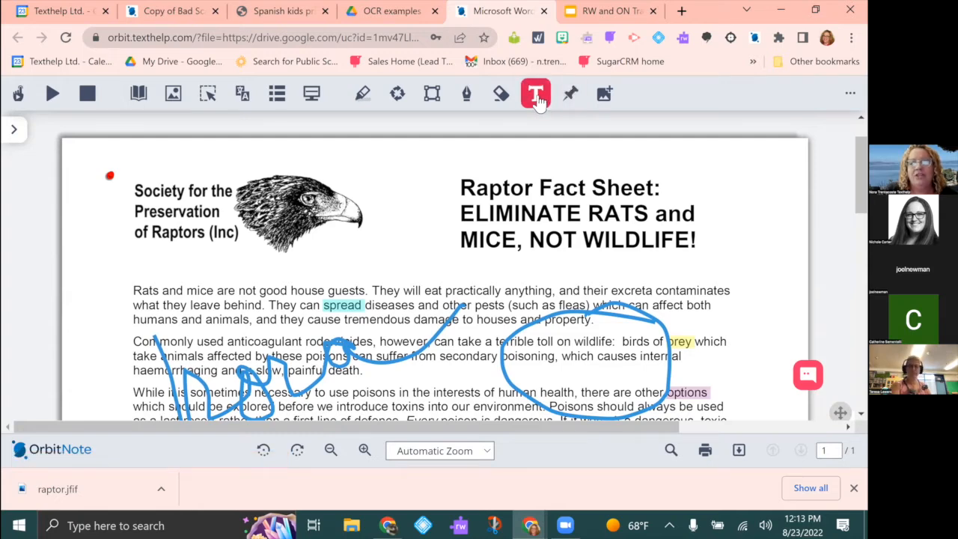
left_click(317, 249)
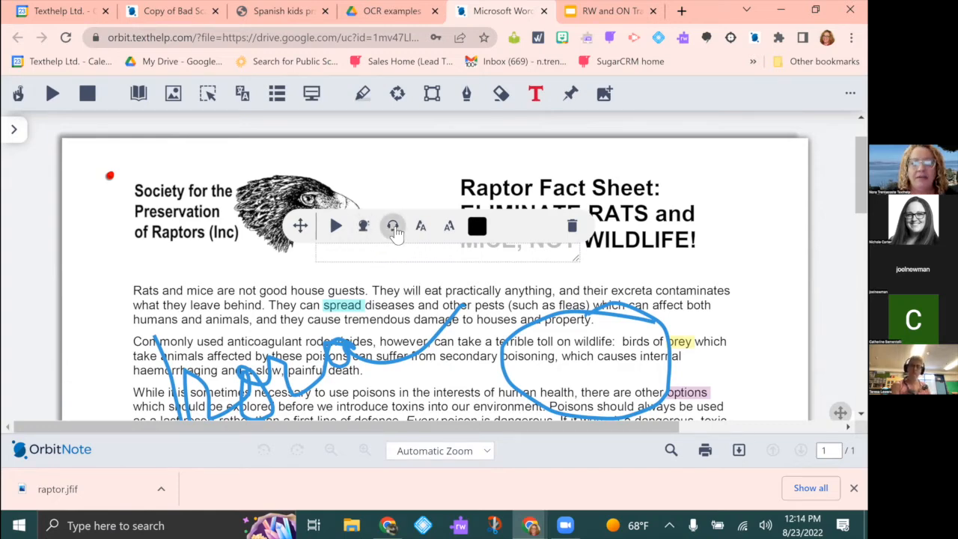
type("this is due on Friday")
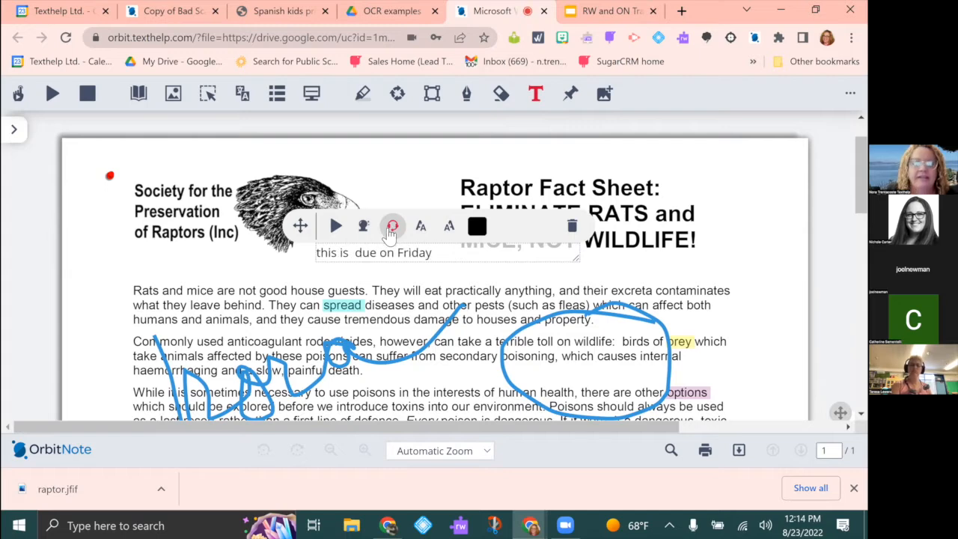
left_click(336, 226)
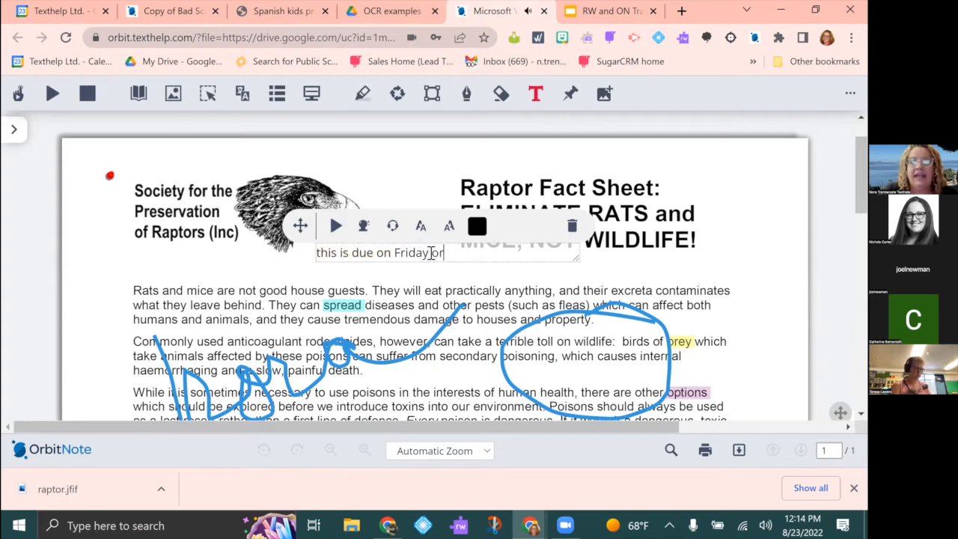
type("aturday")
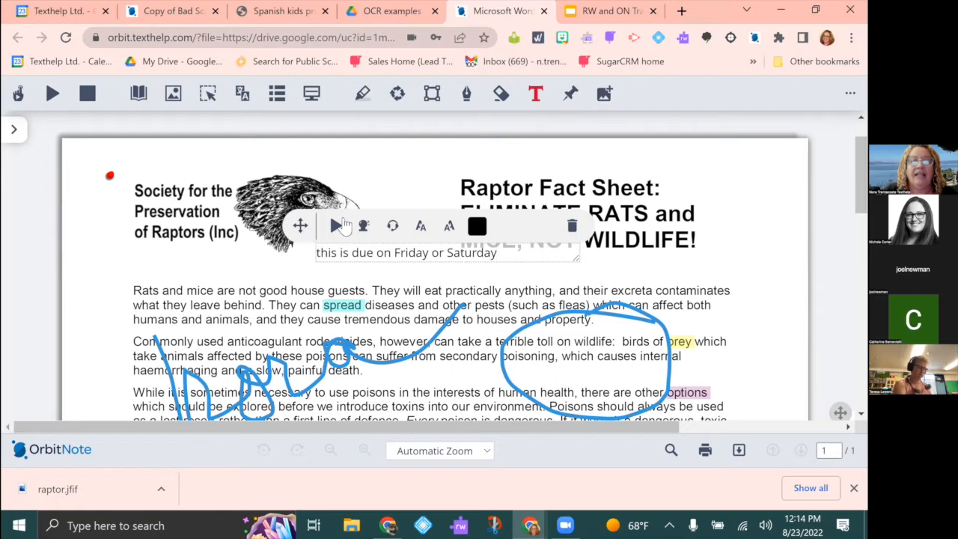
Step: Enlarge the due-date text by one size and move it just below the Raptor Fact Sheet title
left_click(449, 225)
left_click_drag(324, 230, 479, 244)
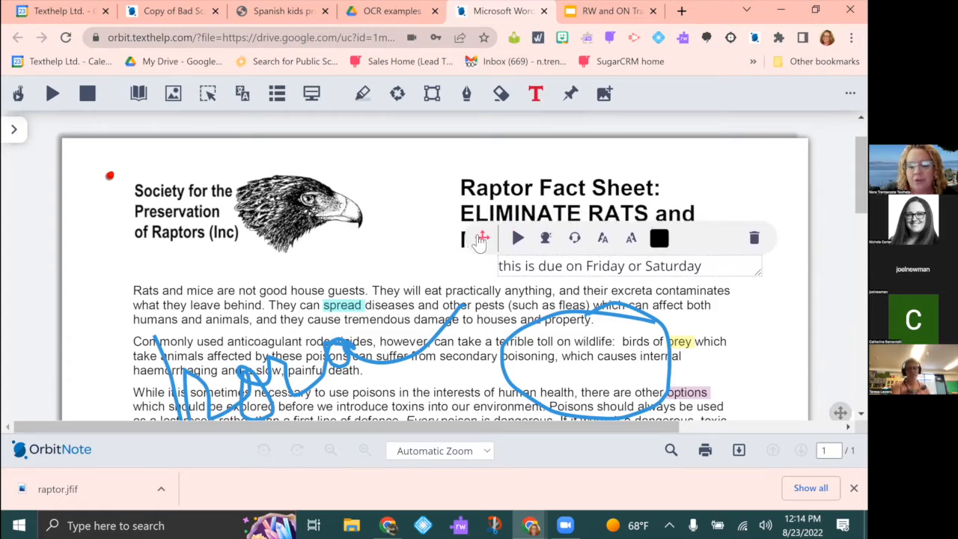
left_click(680, 382)
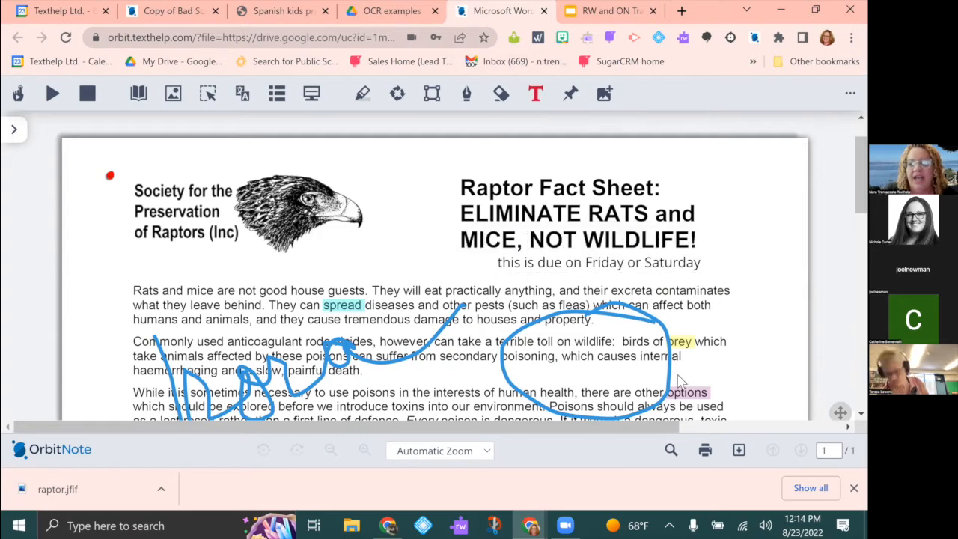
Step: Remove "or Saturday" from the end of the due-date text below the title
left_click(595, 260)
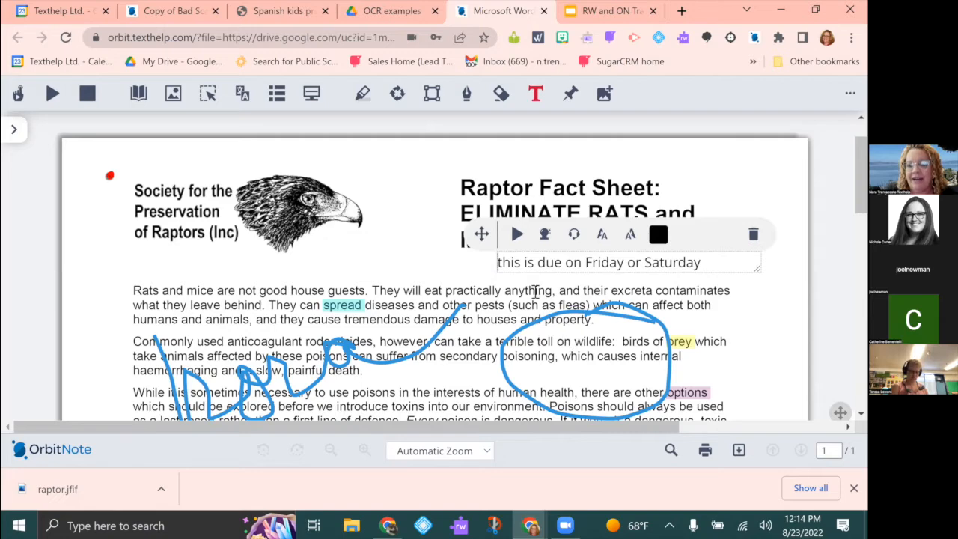
left_click(518, 235)
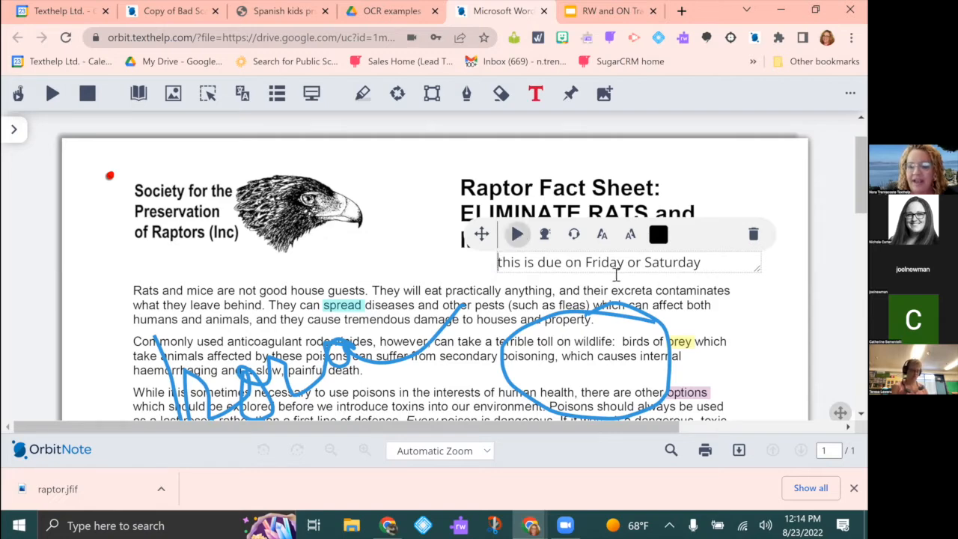
left_click_drag(704, 264, 630, 265)
left_click(704, 263)
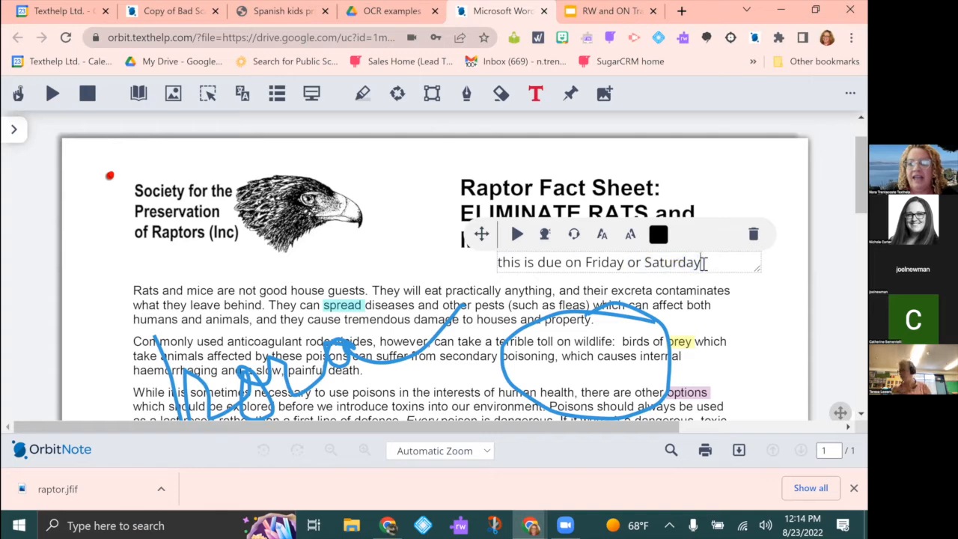
key("BackSpace")
key("BackSpace")
key("BackSpace")
key("BackSpace")
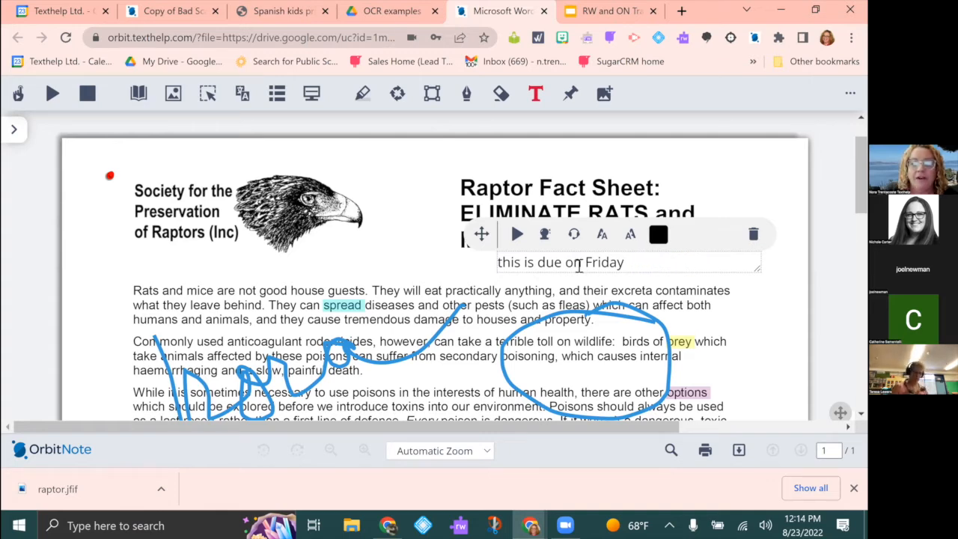
Step: Replace "on" with "before" in the due-date text so it reads "this is due before Friday"
left_click_drag(574, 268, 584, 268)
key("BackSpace")
key("BackSpace")
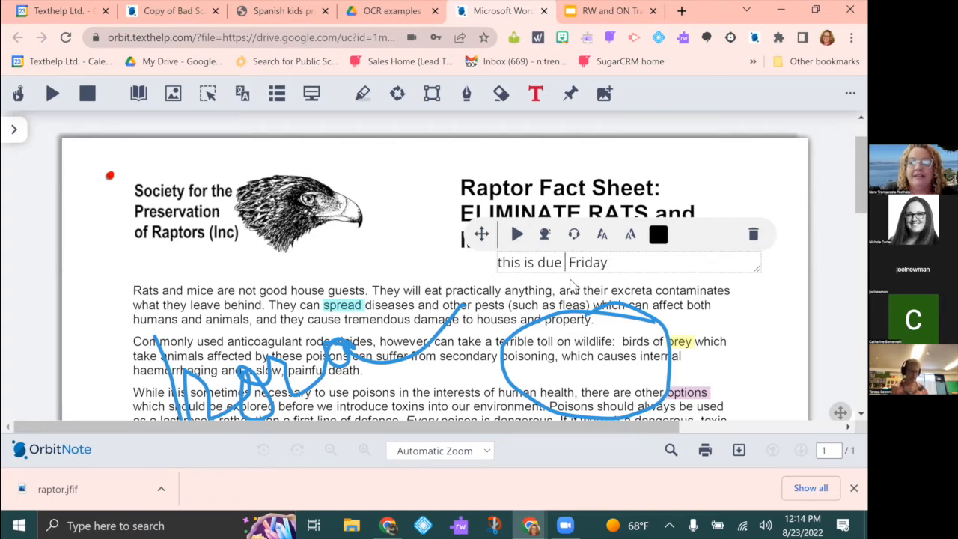
type("before")
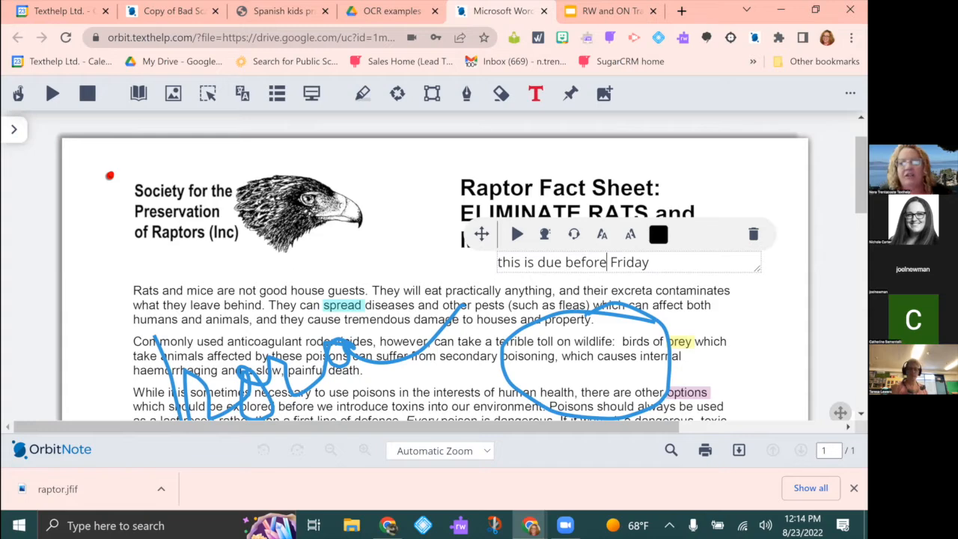
left_click(109, 175)
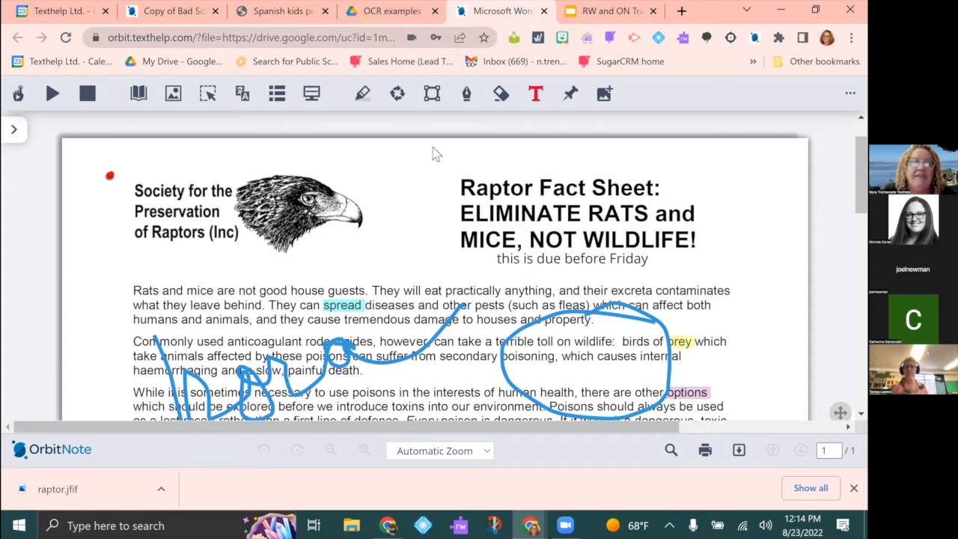
Step: Open the red pinned note beside the logo, play its highlighter instructions aloud, stop playback and leave the text tool
left_click(536, 95)
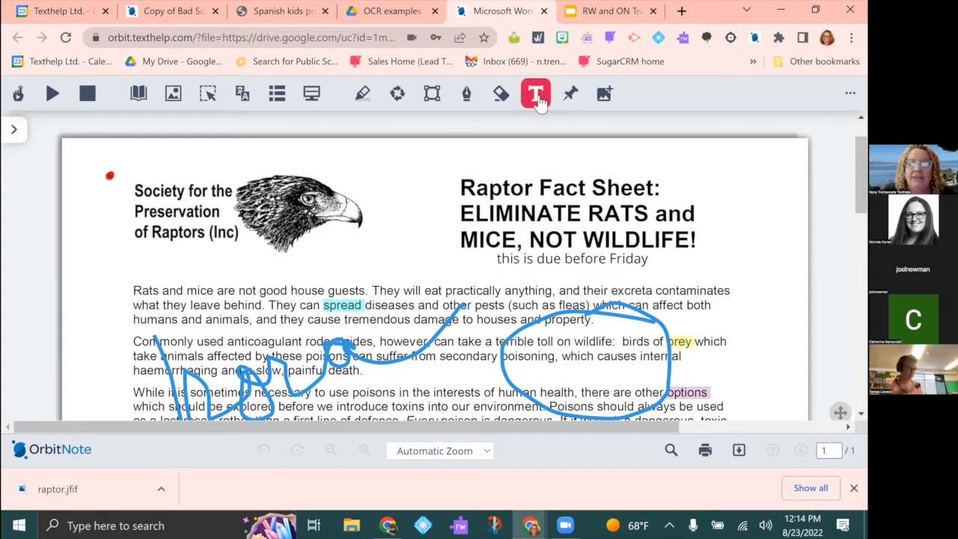
left_click(110, 178)
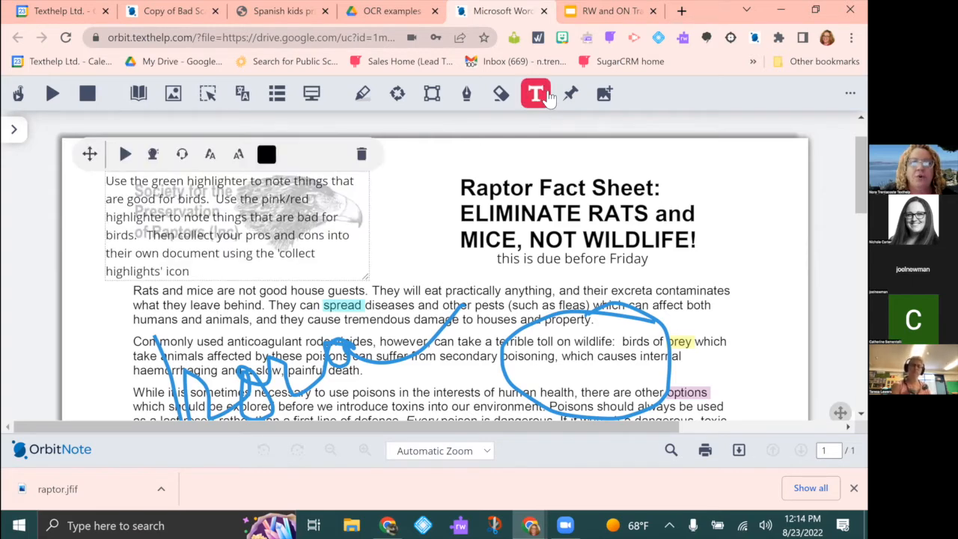
left_click(452, 196)
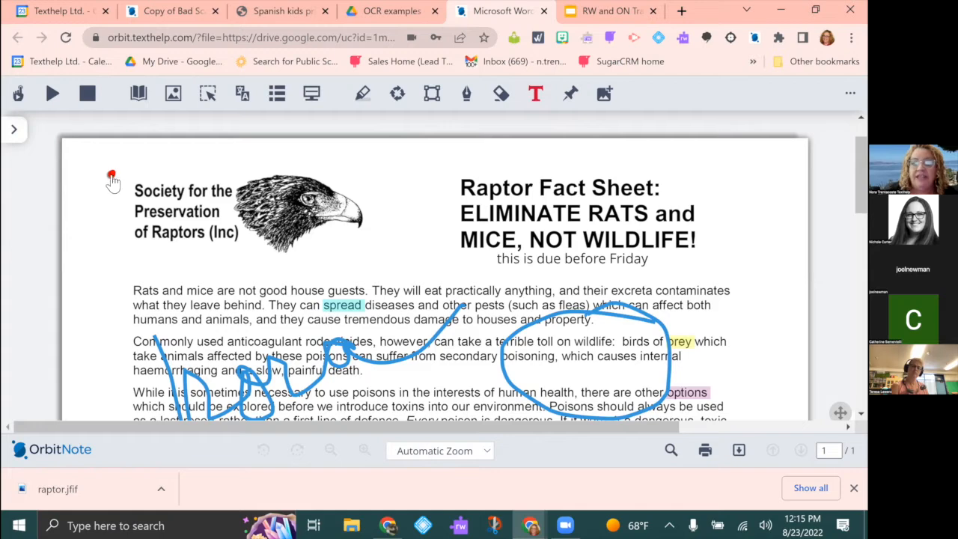
left_click(112, 175)
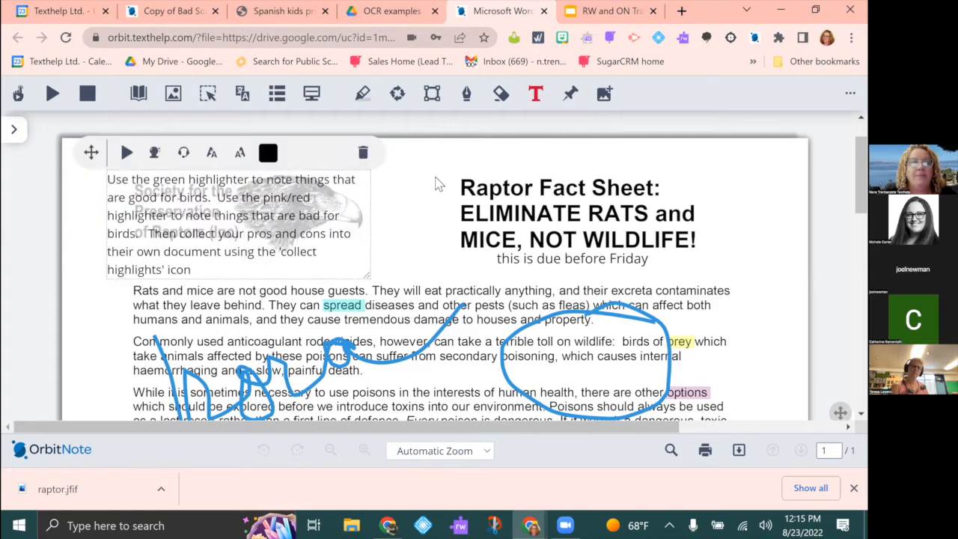
left_click(127, 153)
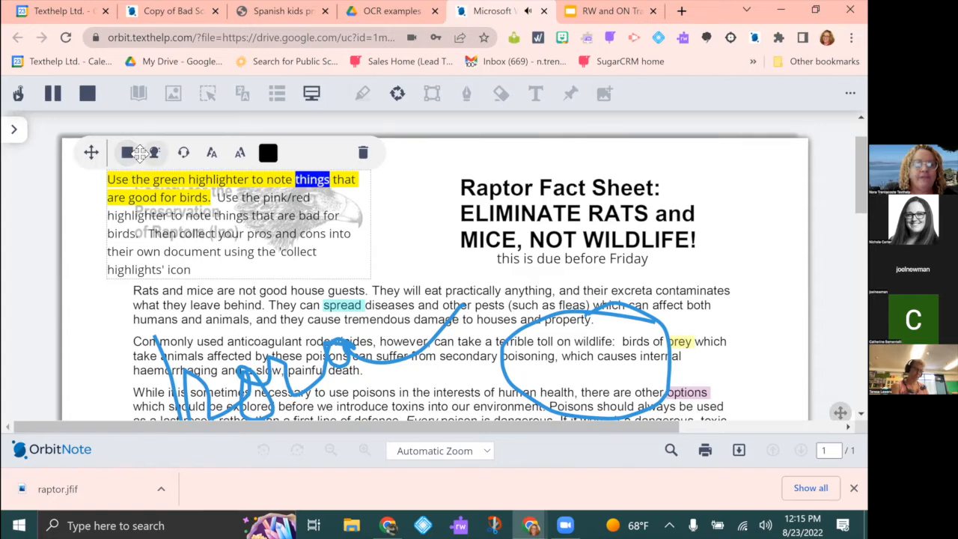
left_click(127, 152)
left_click(415, 237)
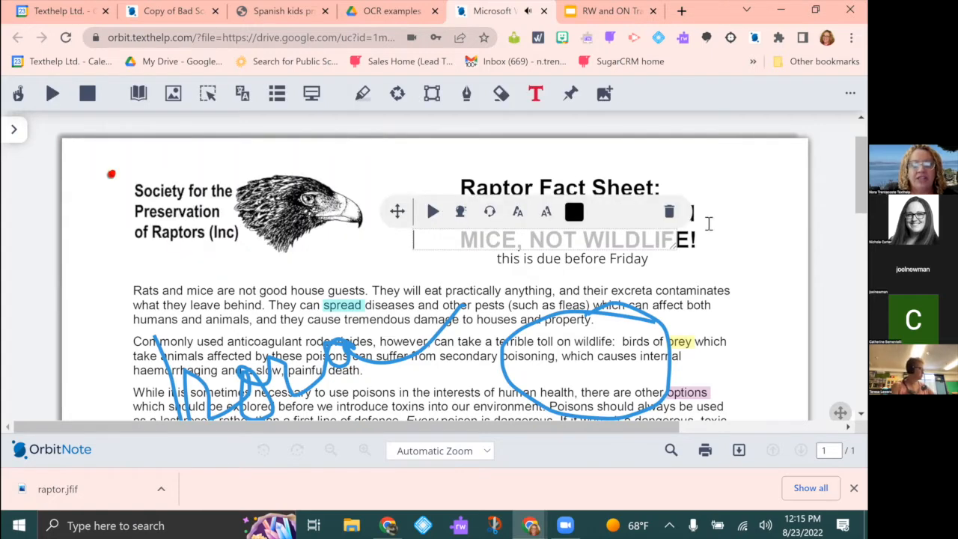
left_click(535, 93)
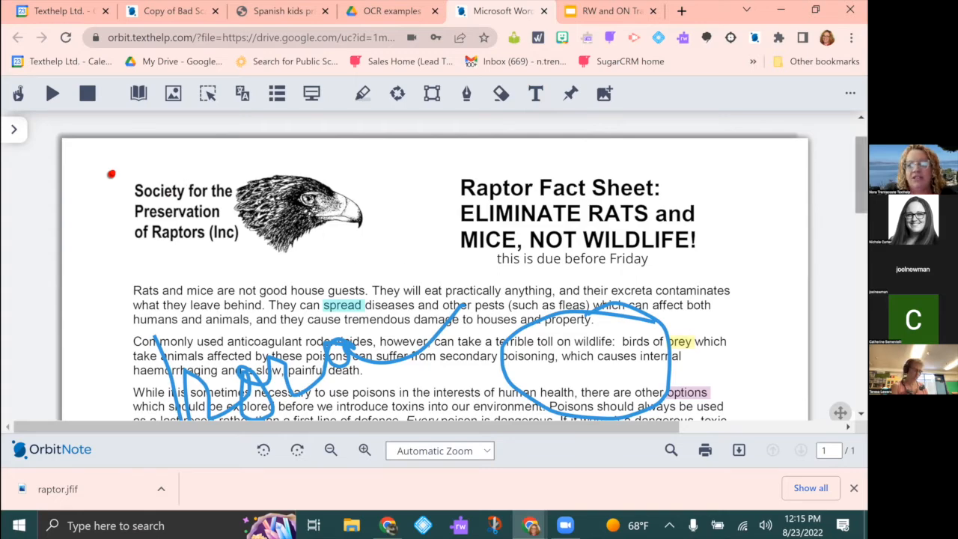
Step: Look through the rest of the fact sheet, view the pinned instruction note at its beginning again and close it
scroll(182, 180, "down", 3)
scroll(434, 262, "down", 10)
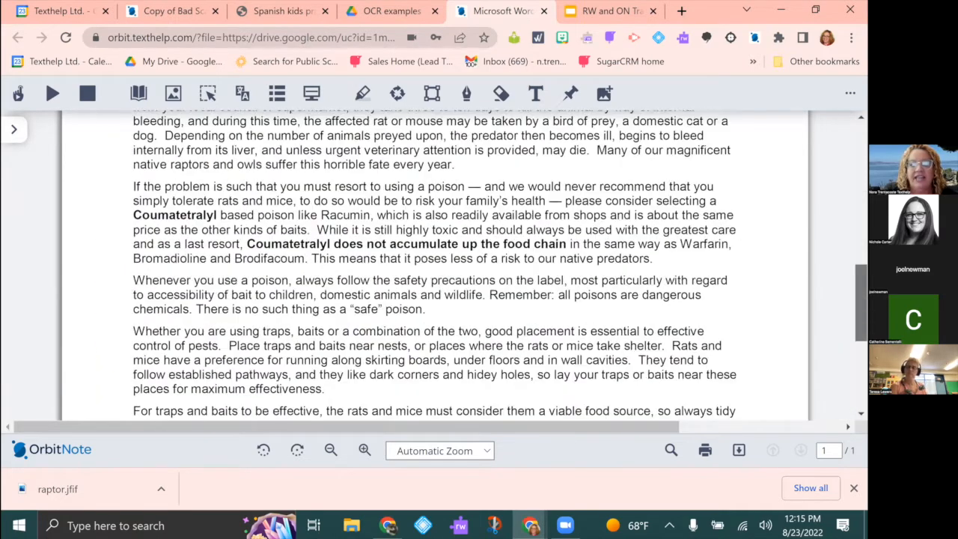
scroll(679, 139, "up", 15)
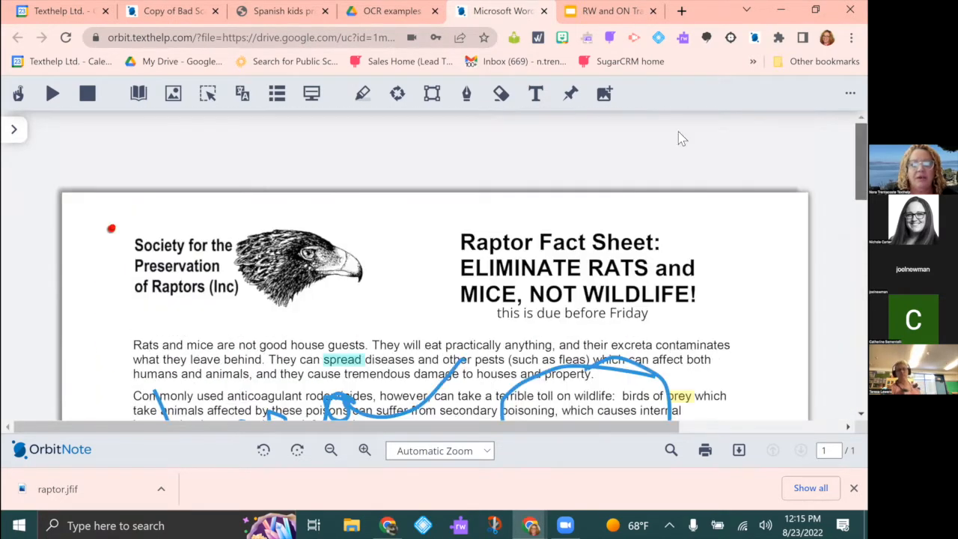
left_click(112, 231)
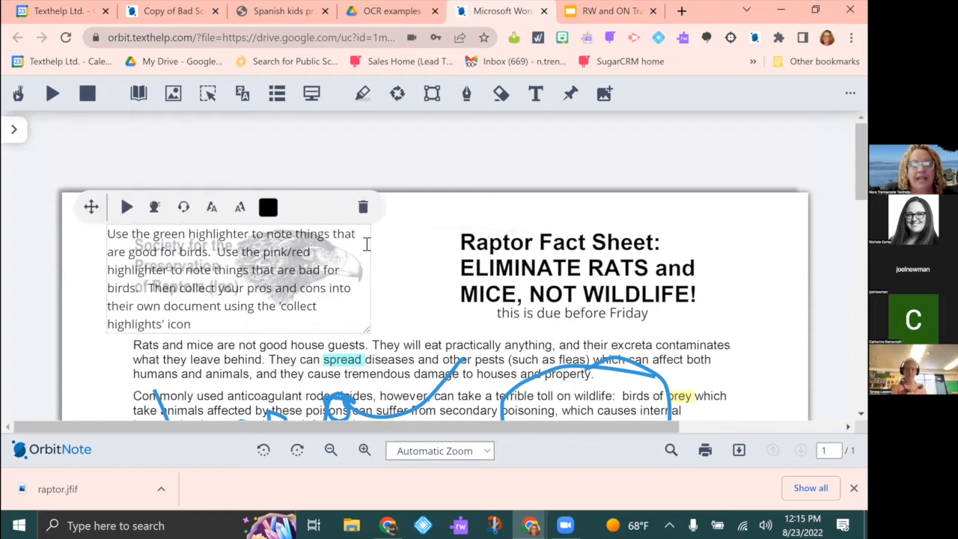
left_click(516, 267)
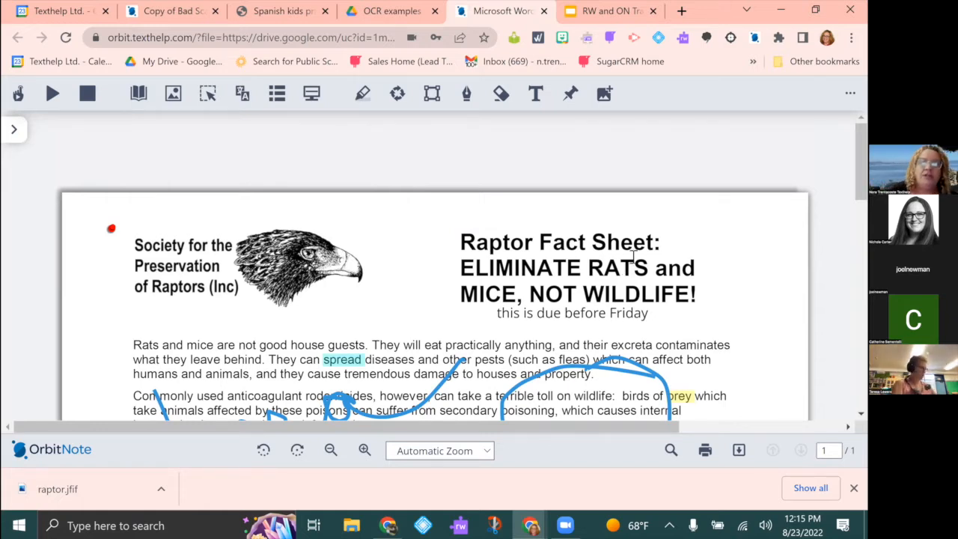
Step: Insert the raptor picture from the computer's Pictures > Flowers nature folder into the fact sheet
left_click(608, 104)
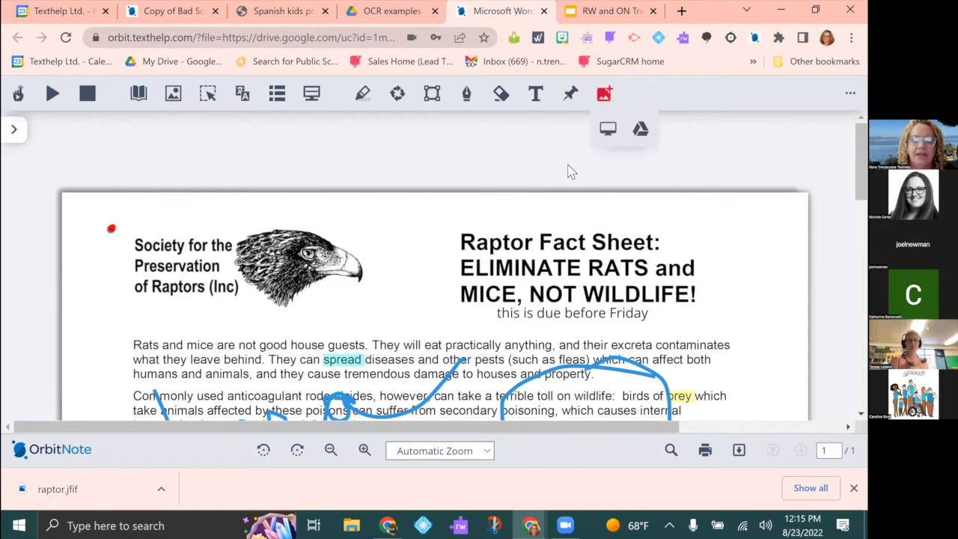
left_click(609, 132)
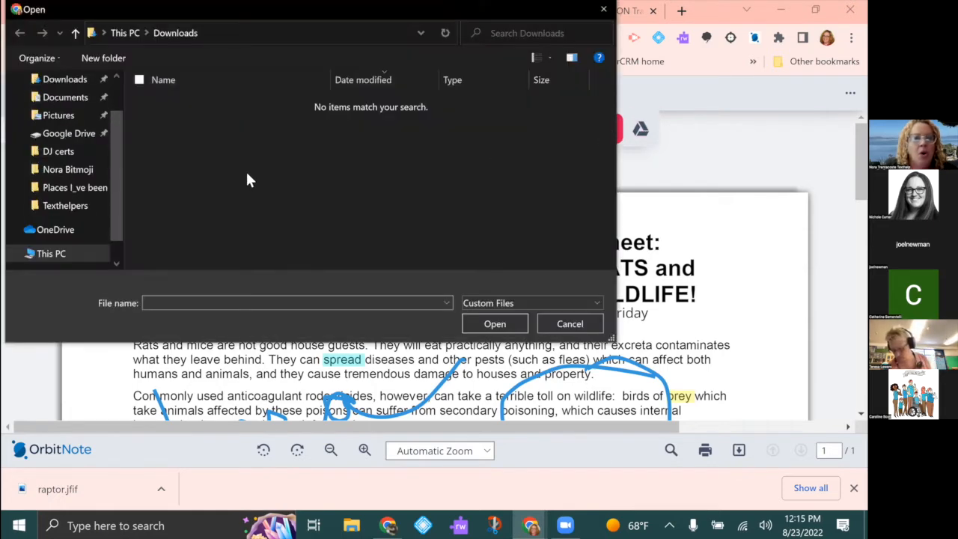
left_click(66, 197)
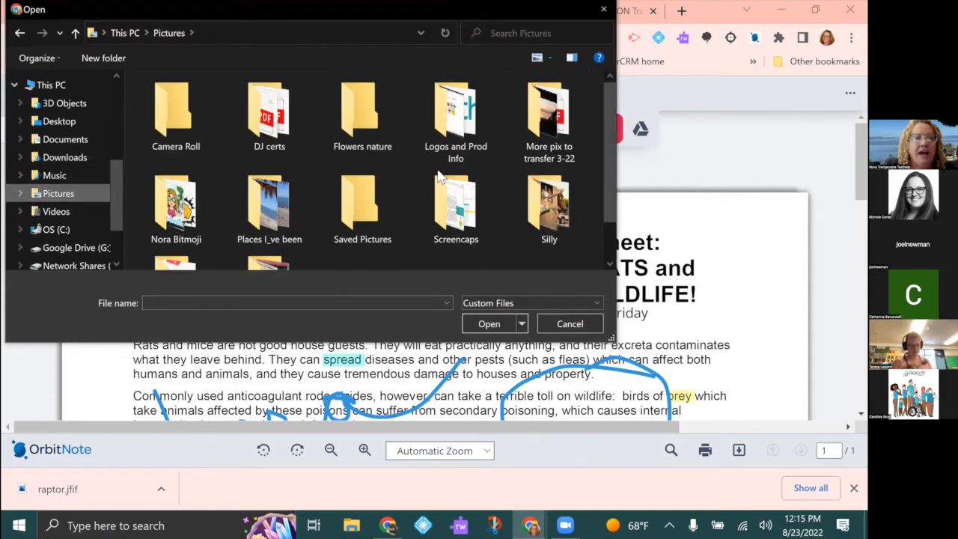
double_click(372, 107)
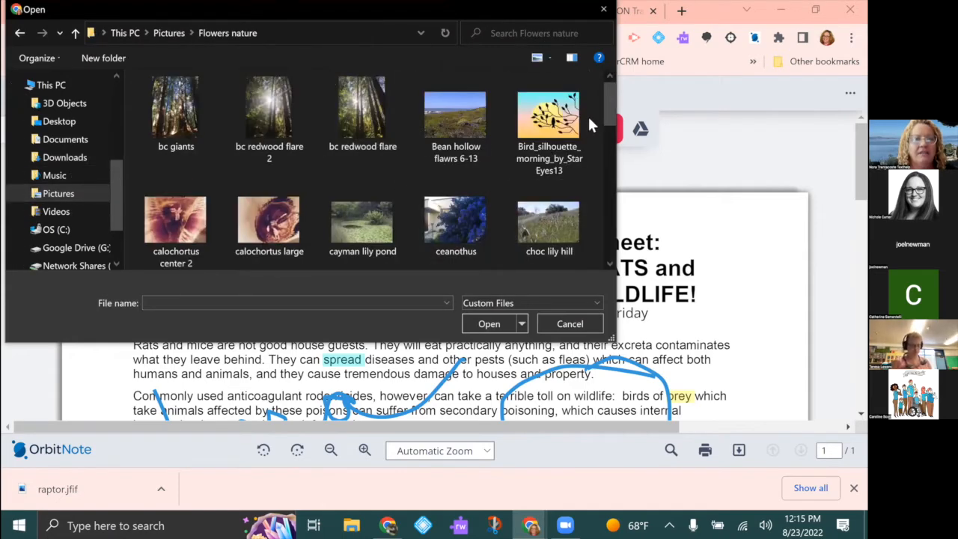
left_click_drag(619, 124, 636, 237)
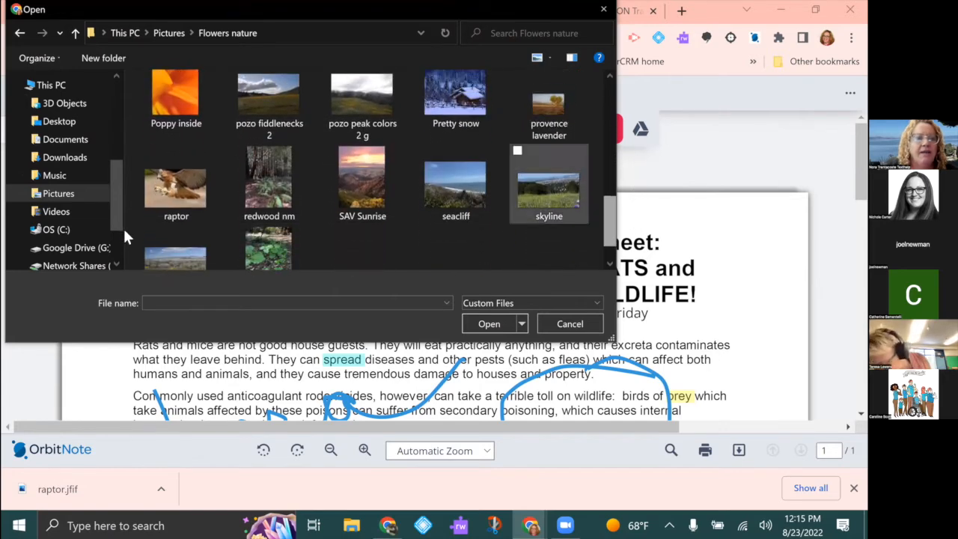
left_click(170, 194)
double_click(169, 195)
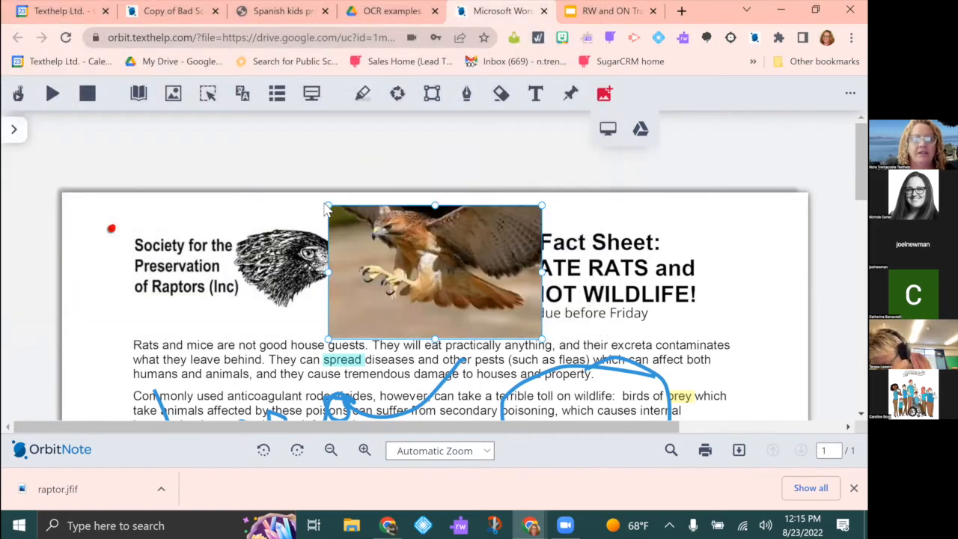
Step: Shrink the hawk picture, move it between the eagle-head logo and the title, and leave the image tool
left_click_drag(329, 210, 417, 257)
left_click_drag(464, 298, 377, 296)
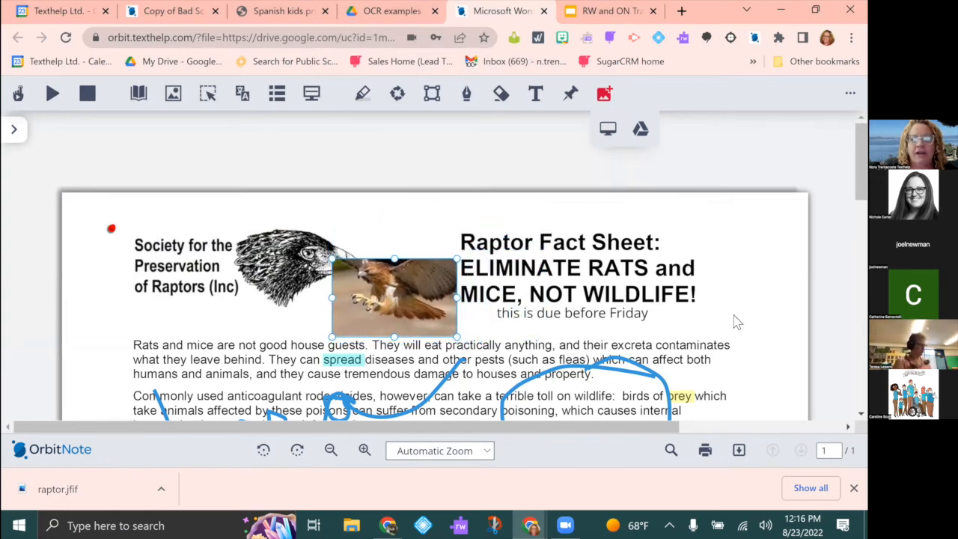
left_click(605, 95)
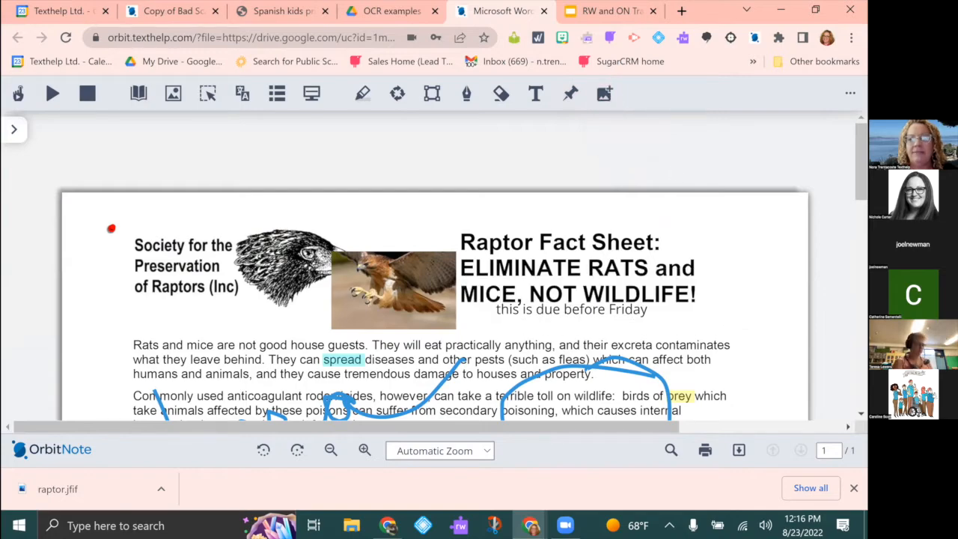
Step: Select the word "which" after "prey", expand the pesticide question comment in the page margin and play it aloud
scroll(111, 229, "down", 5)
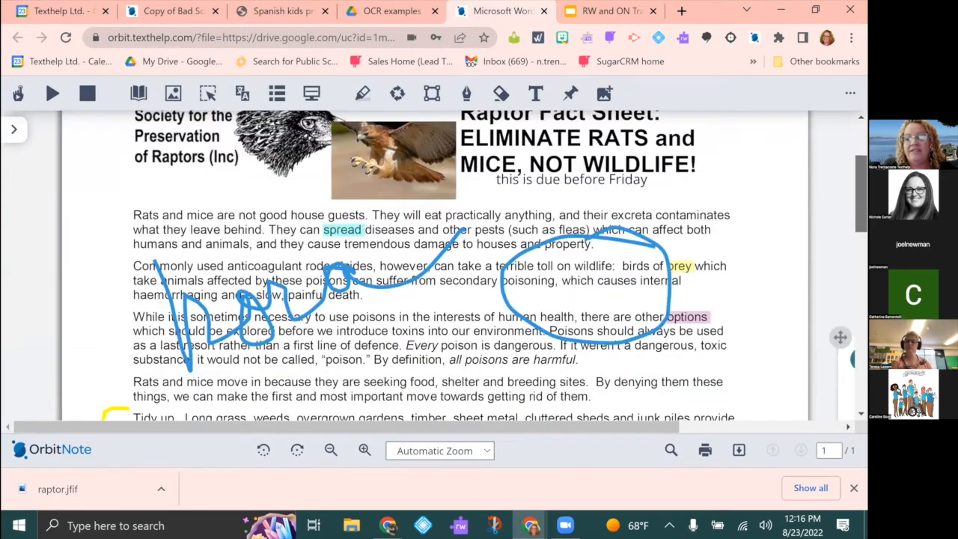
left_click_drag(861, 204, 861, 221)
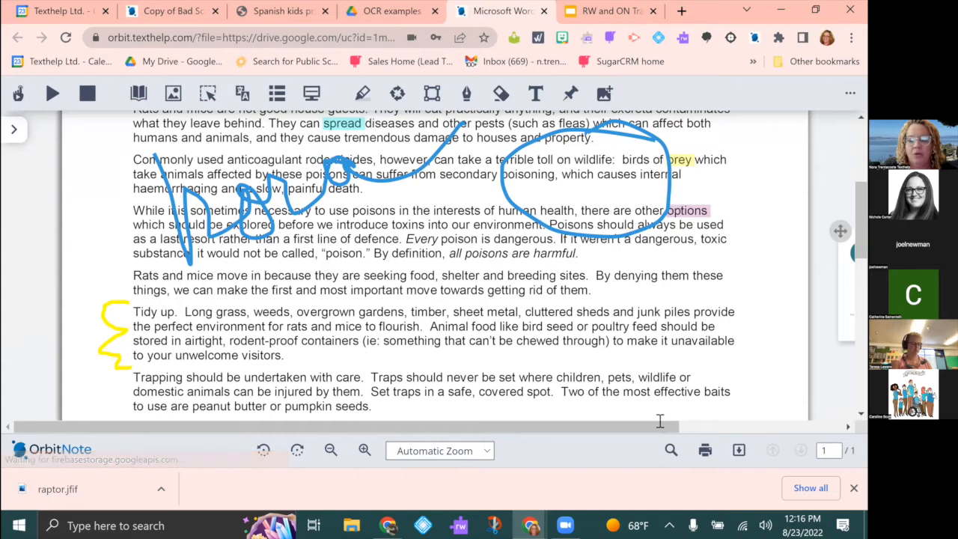
left_click_drag(666, 431, 830, 429)
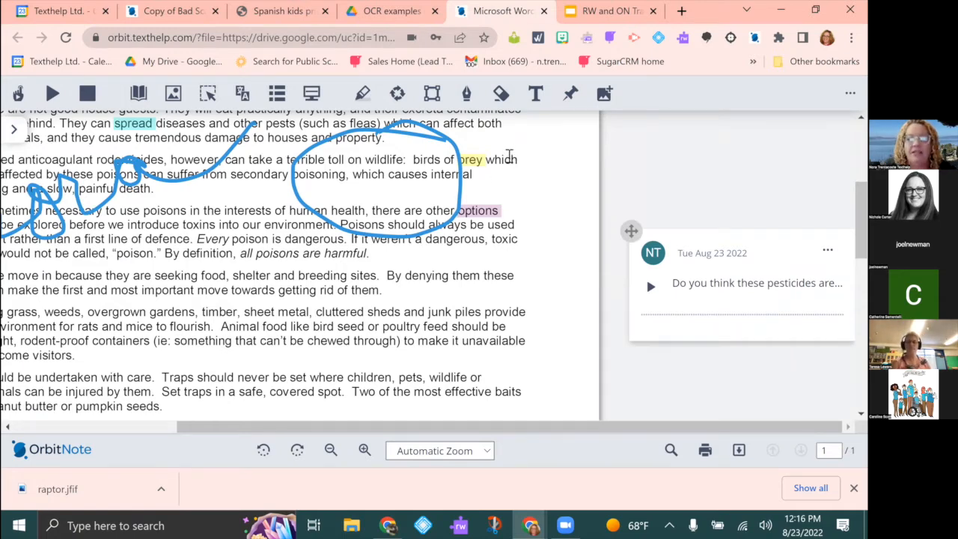
double_click(509, 159)
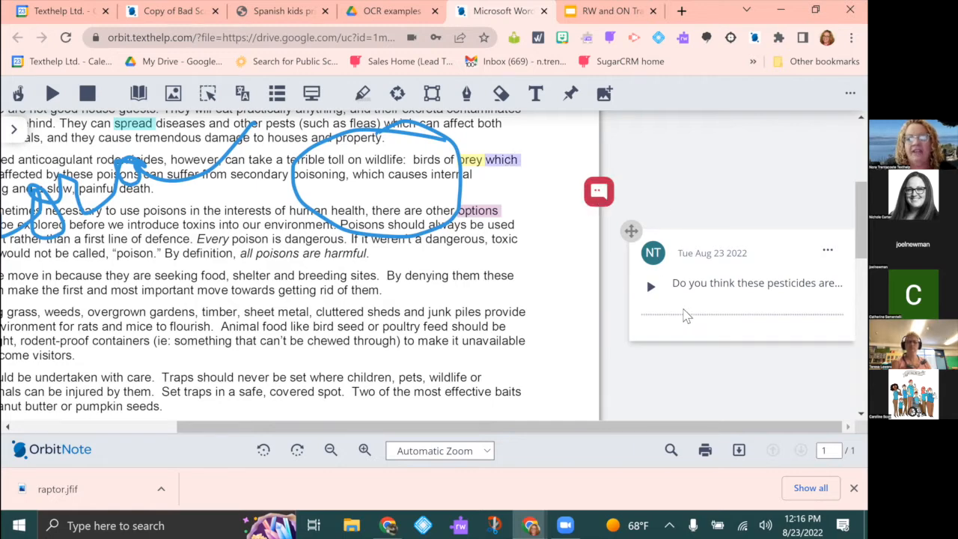
left_click(671, 312)
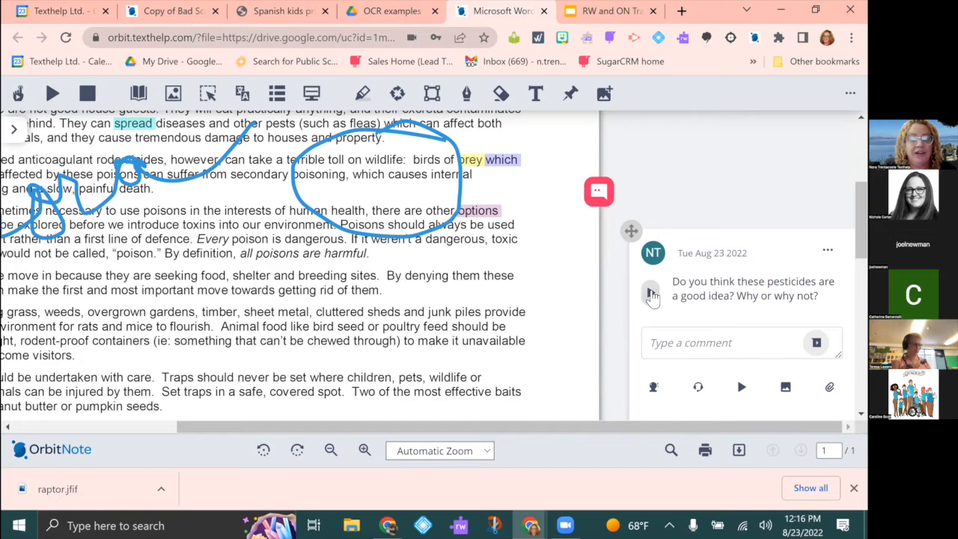
left_click(651, 292)
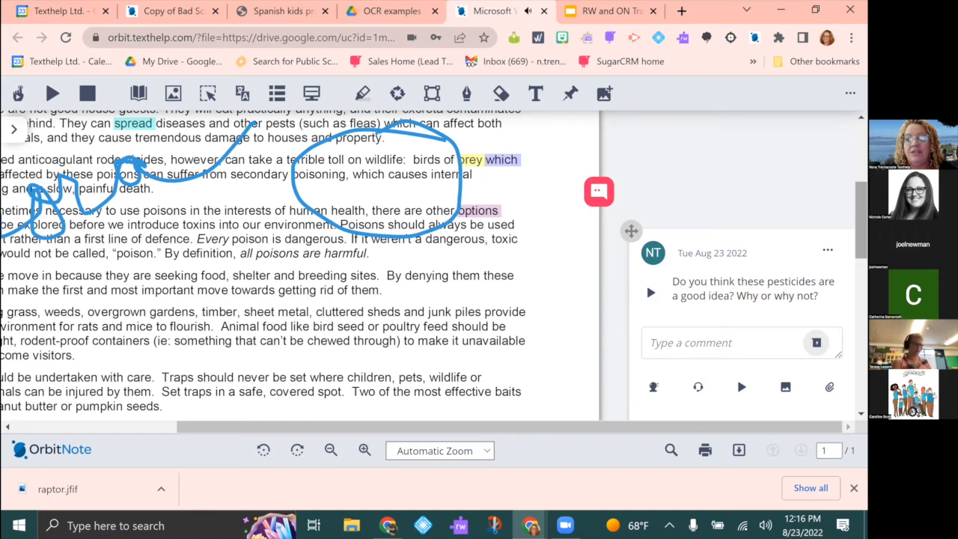
Step: Record a short voice reply to the pesticide question comment and post it
scroll(434, 262, "down", 2)
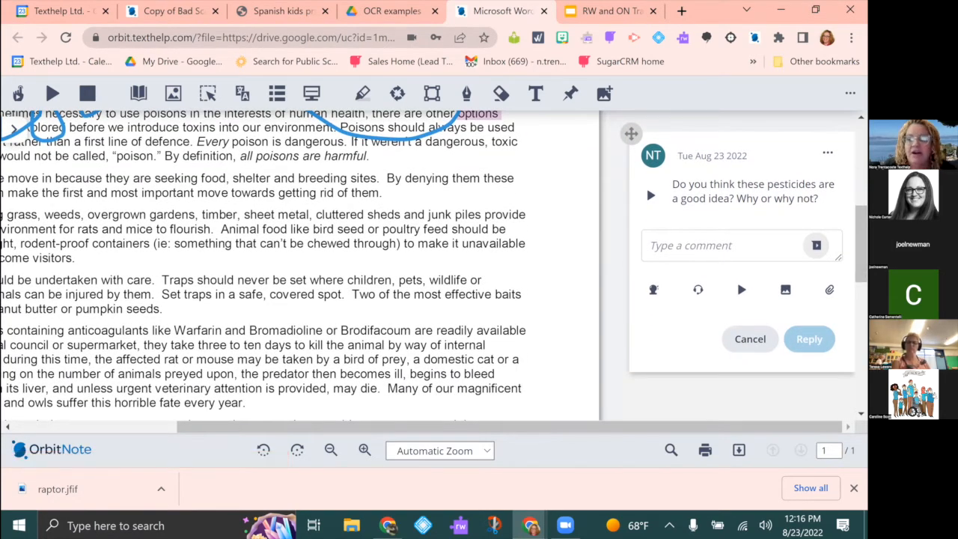
left_click(816, 245)
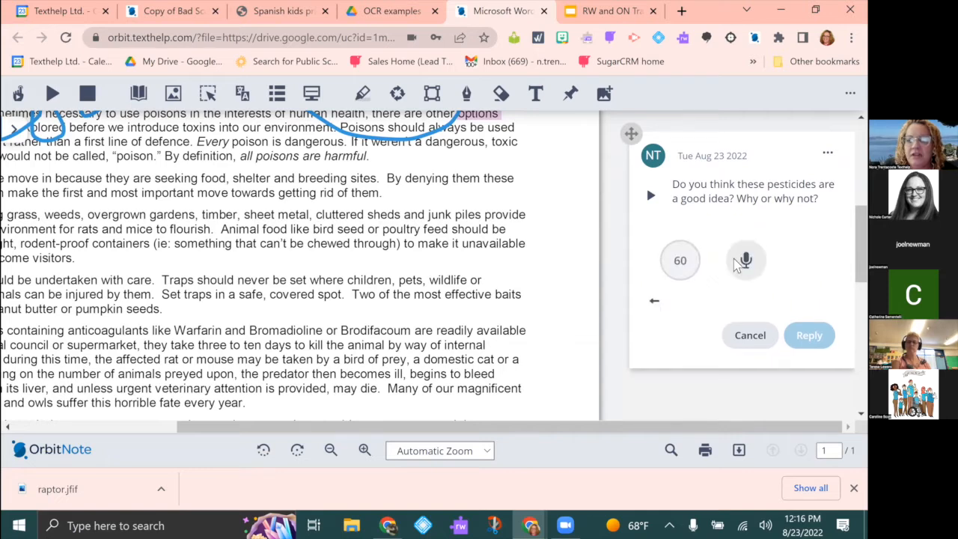
left_click(739, 268)
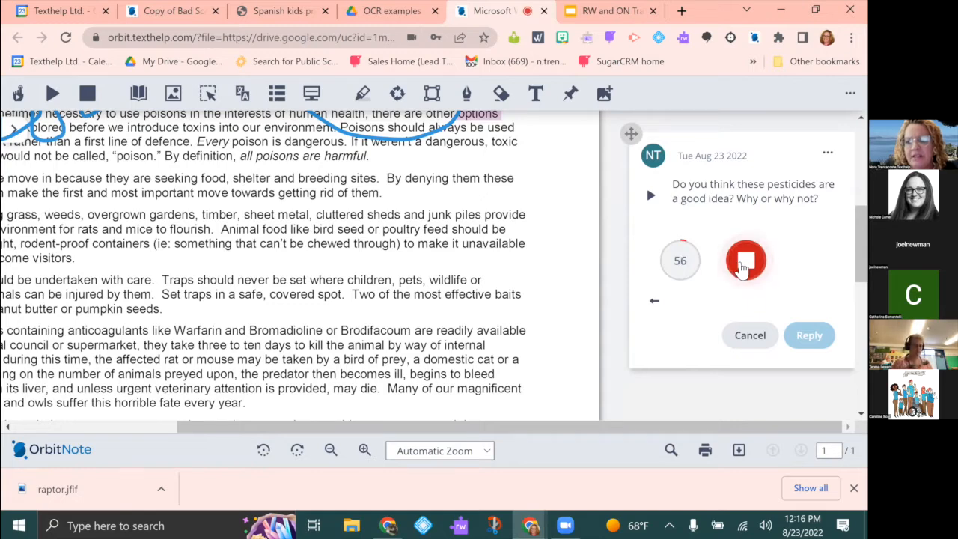
left_click(744, 268)
left_click(809, 335)
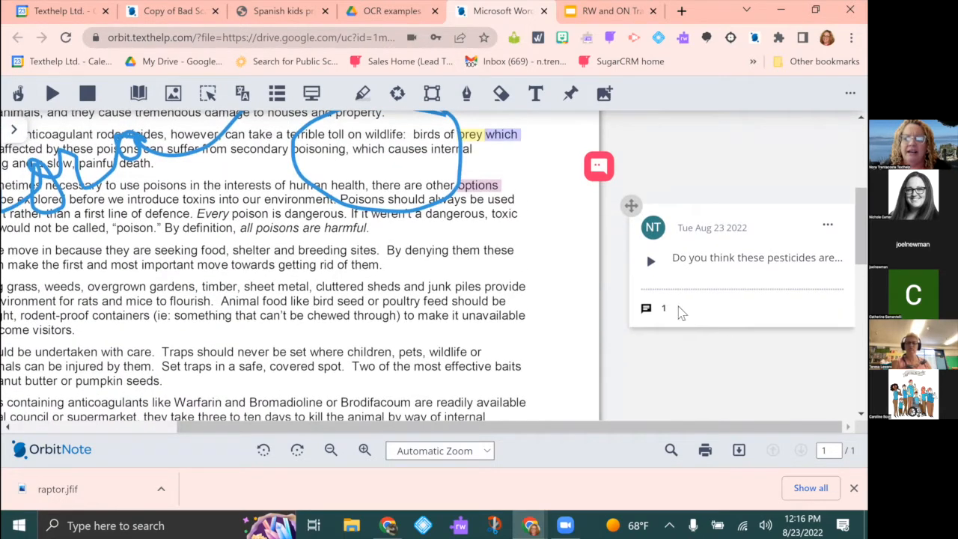
Step: Open the comment's replies, play the recorded voice reply and stop it
left_click(647, 309)
left_click(653, 362)
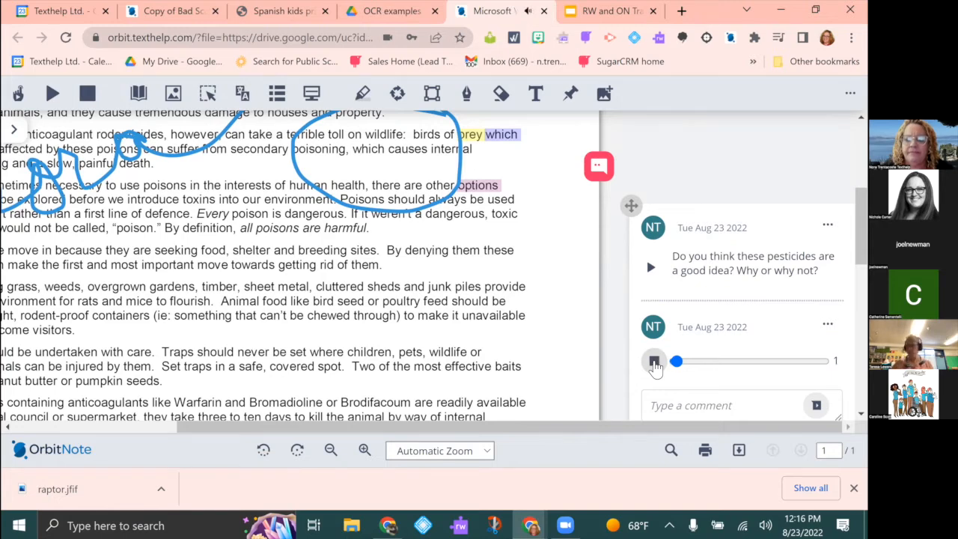
left_click(654, 364)
Step: Compose the text reply "There is an answer" with word prediction and post it to the comment thread
left_click_drag(861, 229, 861, 232)
scroll(646, 242, "down", 3)
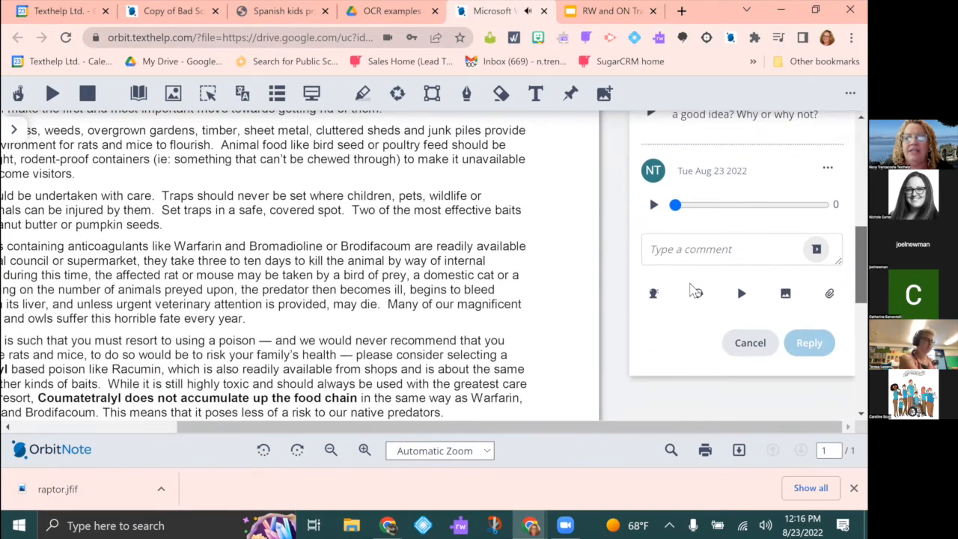
left_click(670, 215)
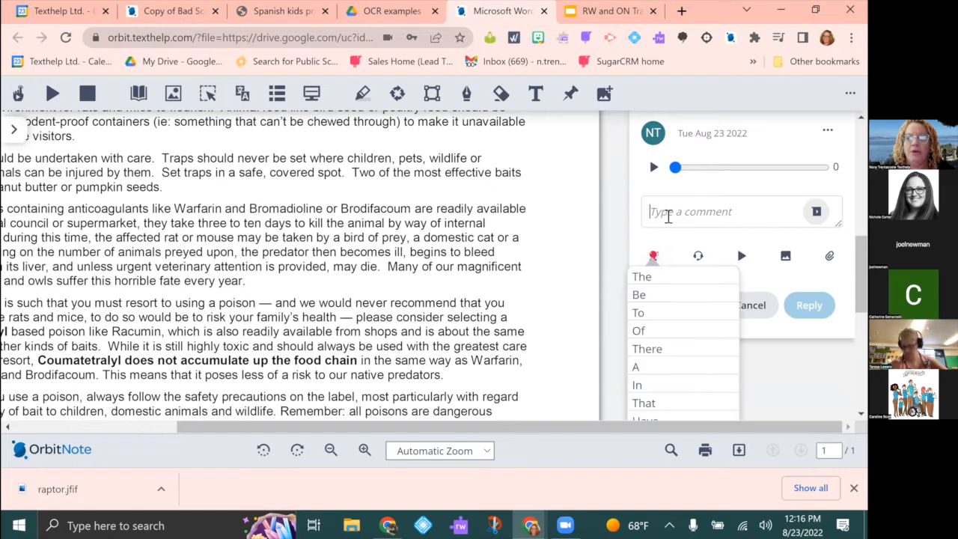
left_click(663, 348)
left_click(669, 277)
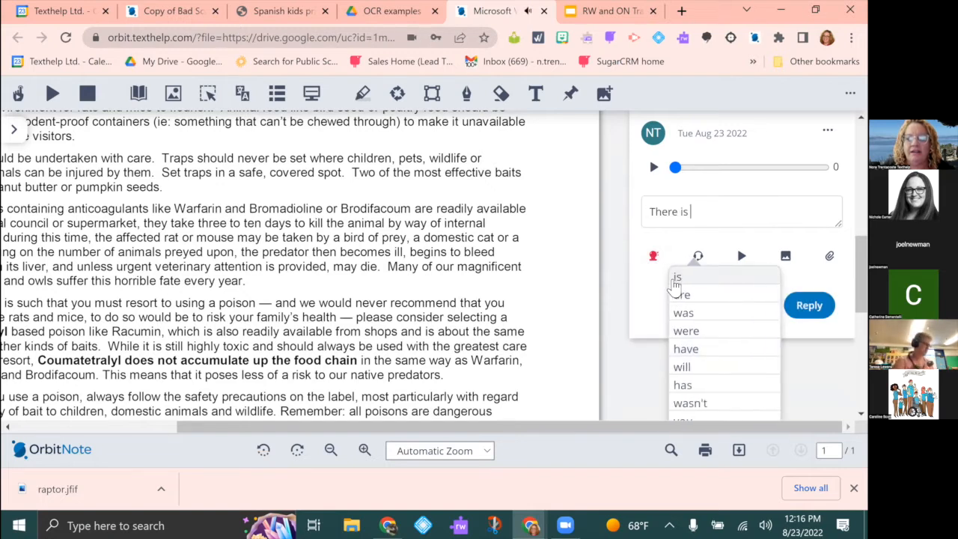
left_click(674, 312)
type("ans")
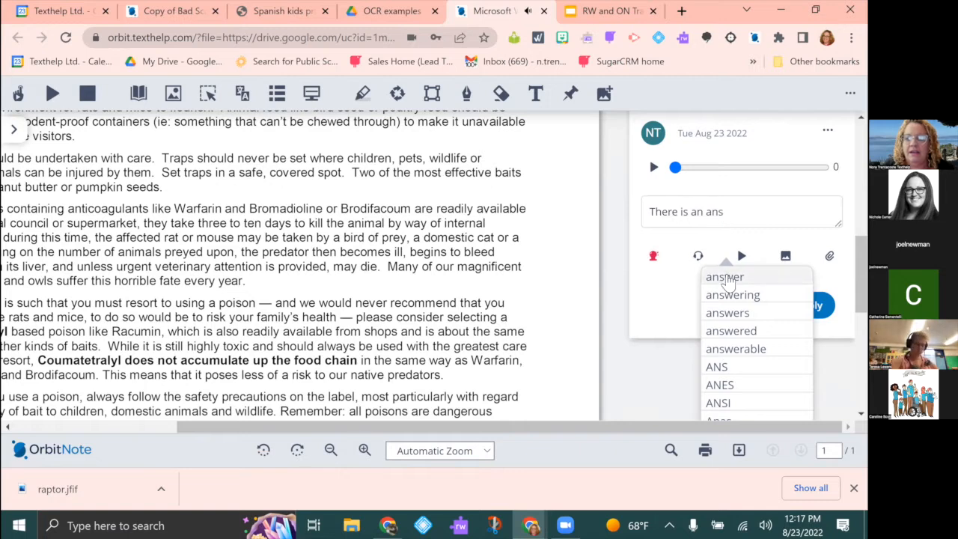
left_click(724, 277)
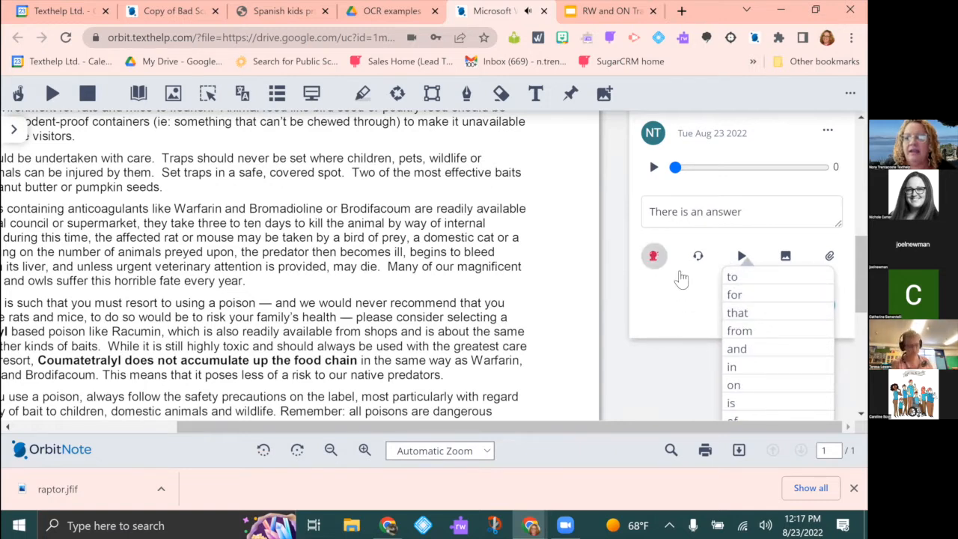
left_click(809, 305)
Step: Reopen the pesticide comment's replies, stop the speech playback and expand the comment thread again
left_click(697, 343)
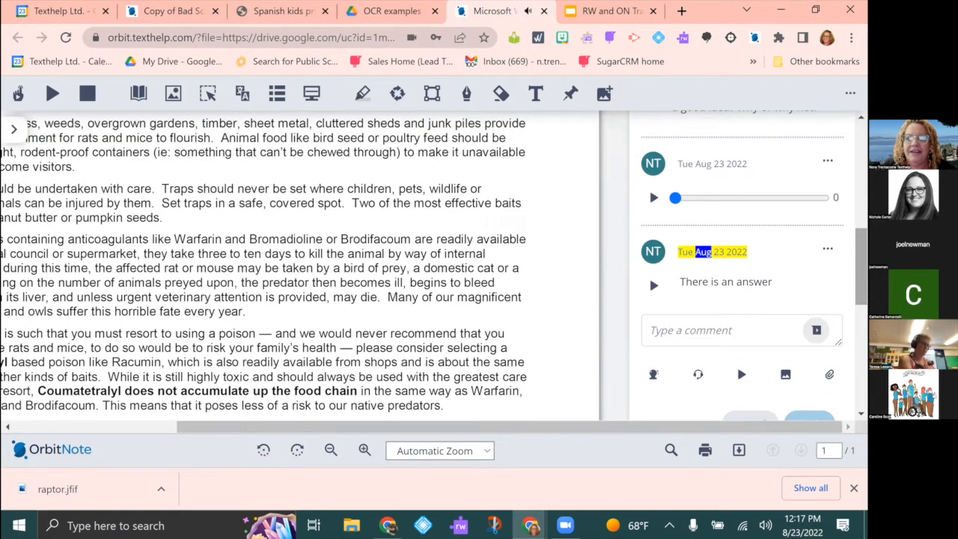
left_click(88, 94)
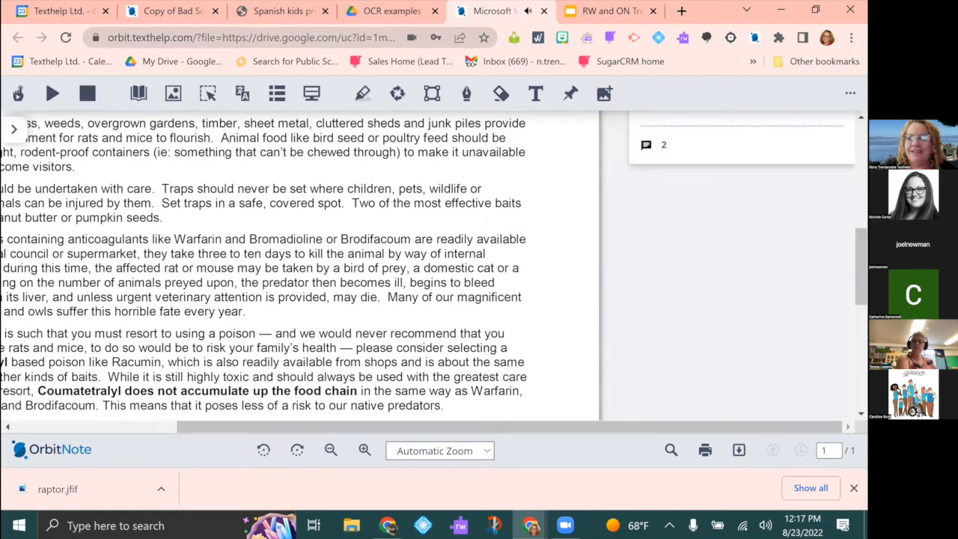
scroll(749, 274, "up", 3)
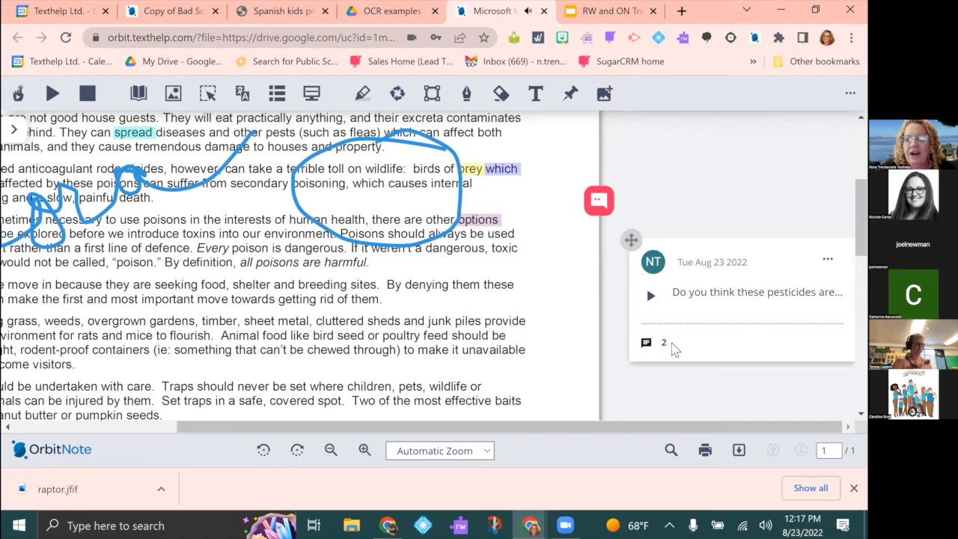
left_click(662, 344)
Step: Look through the expanded comment thread with its voice and text replies and attachment options, and return to the fact sheet's title
scroll(666, 340, "down", 2)
scroll(737, 276, "down", 3)
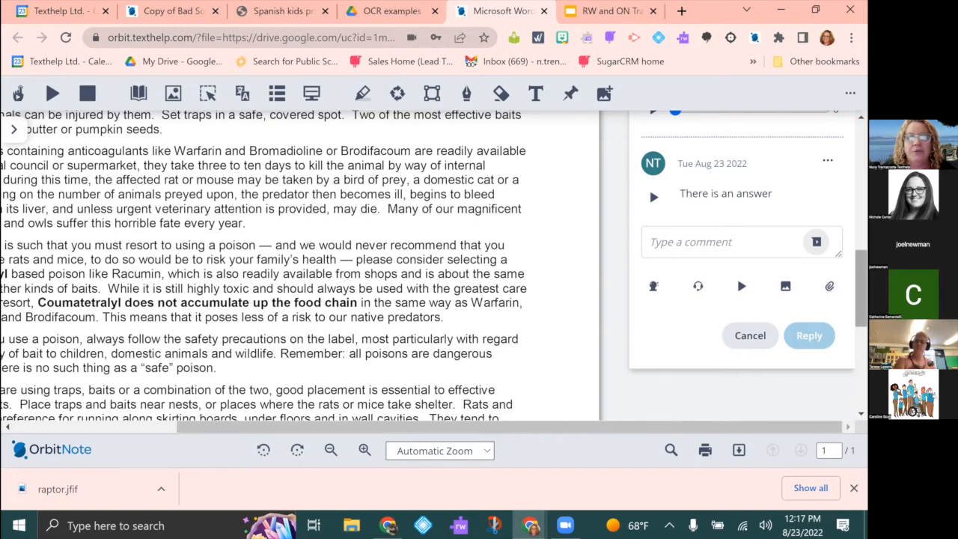
scroll(646, 237, "up", 10)
scroll(646, 204, "down", 5)
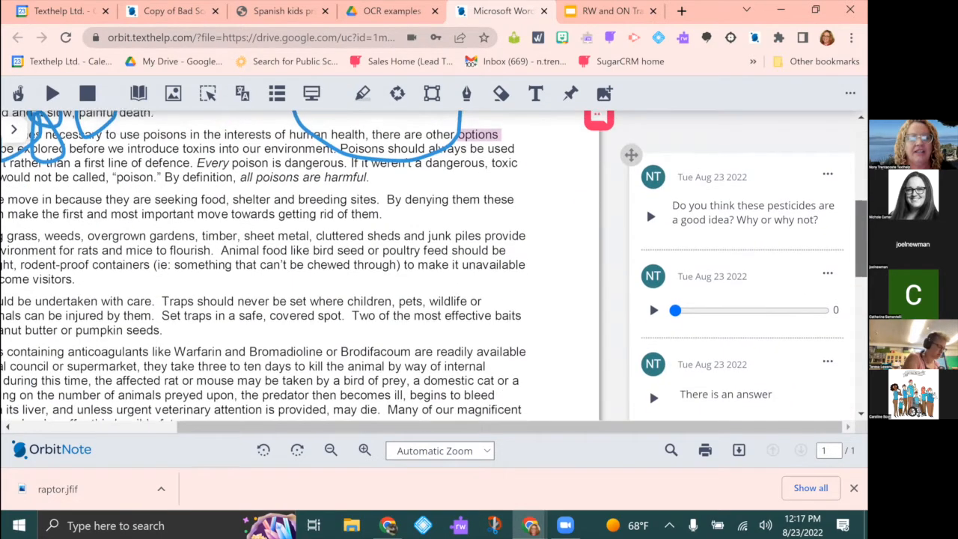
scroll(646, 273, "up", 2)
scroll(300, 265, "up", 3)
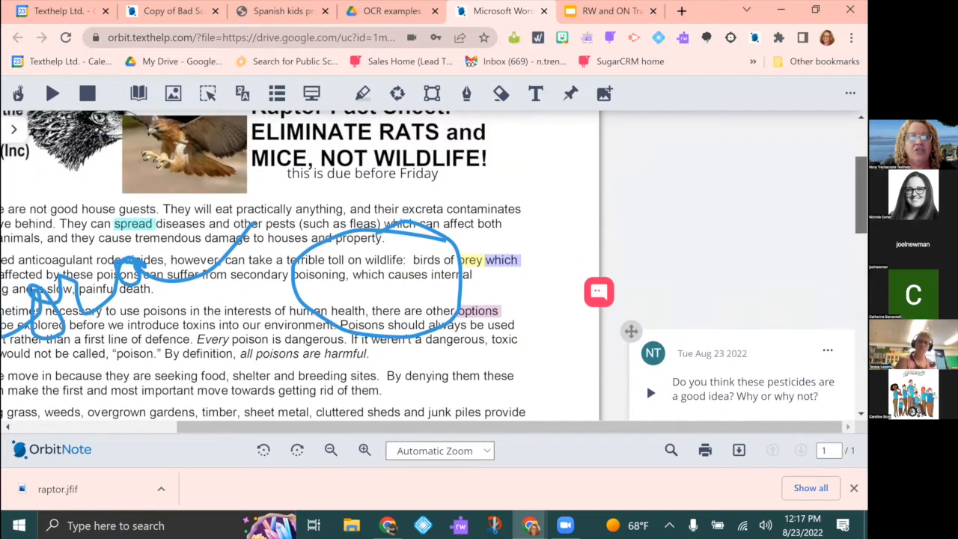
scroll(300, 265, "down", 3)
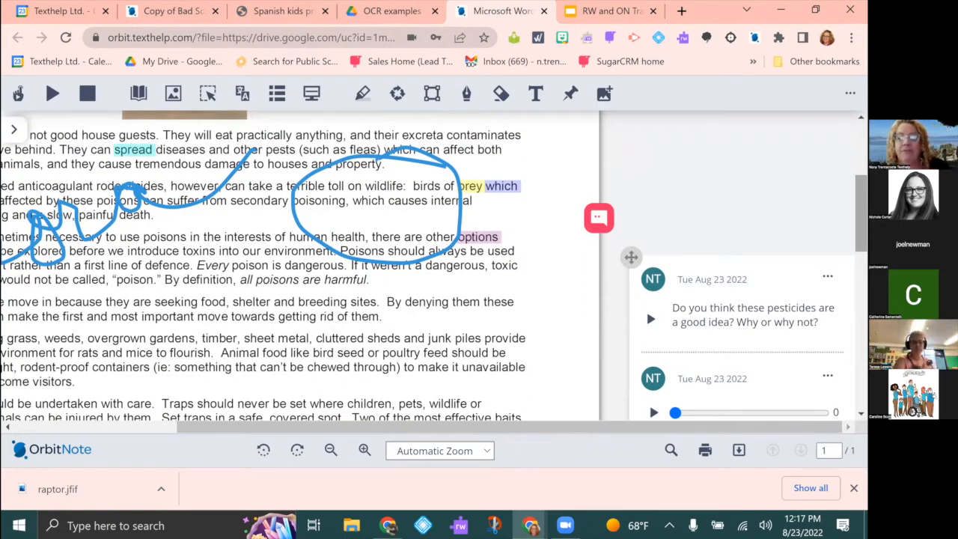
scroll(300, 264, "down", 2)
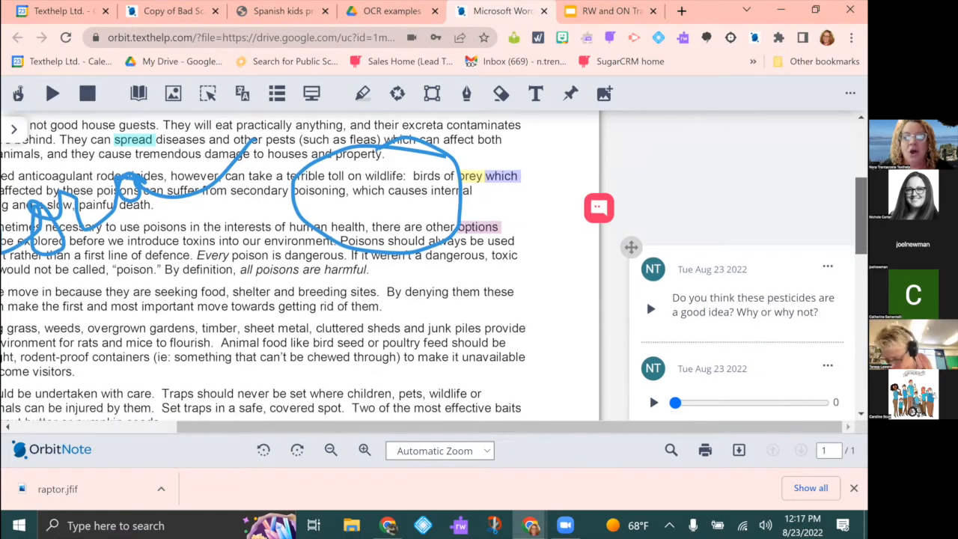
scroll(649, 389, "down", 5)
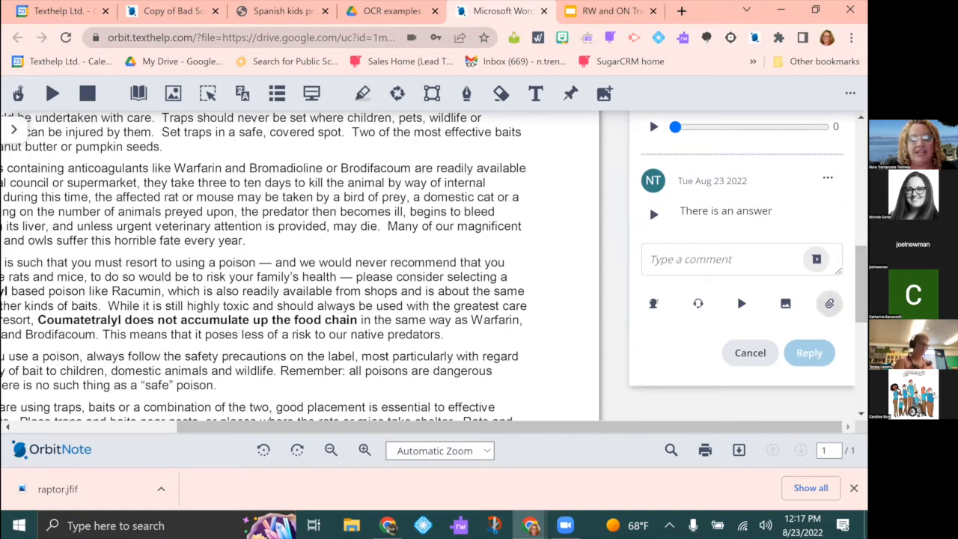
left_click_drag(861, 284, 861, 181)
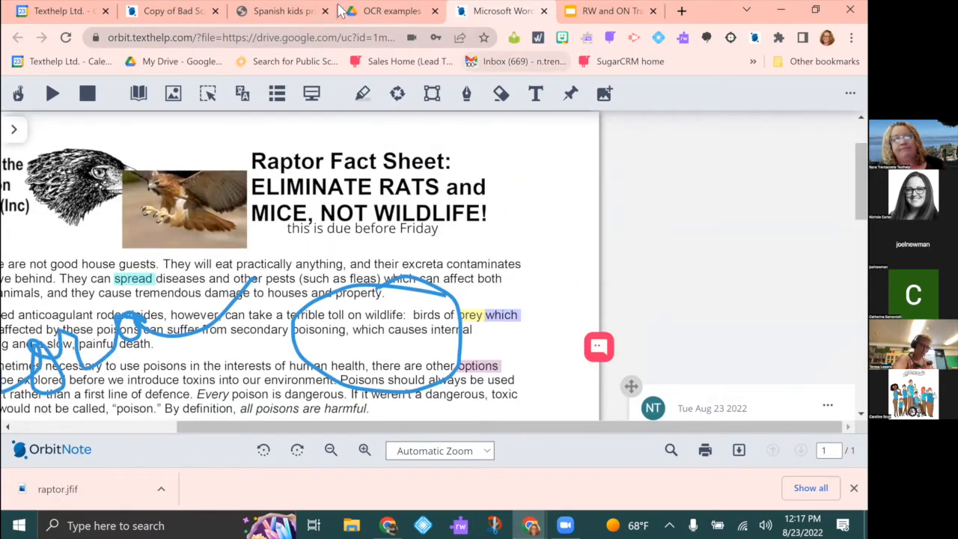
Step: Switch to the training slides and browse from the OrbitNote video slide to those on image-only PDFs and built-in scanning
left_click(599, 12)
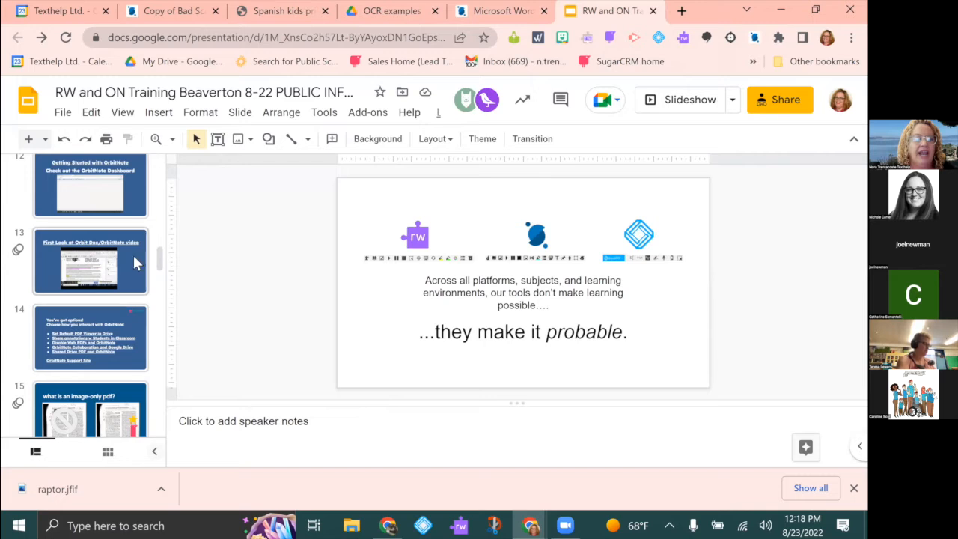
left_click_drag(160, 261, 164, 277)
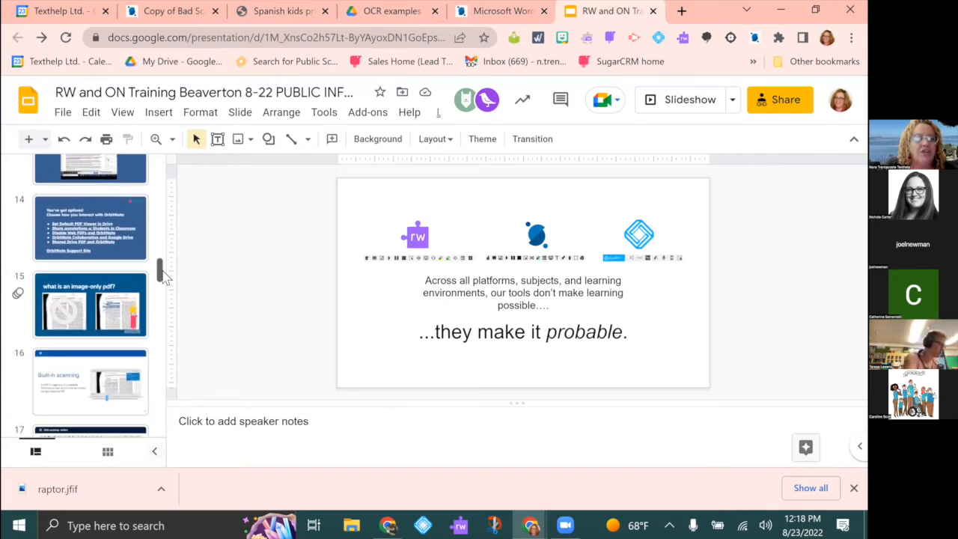
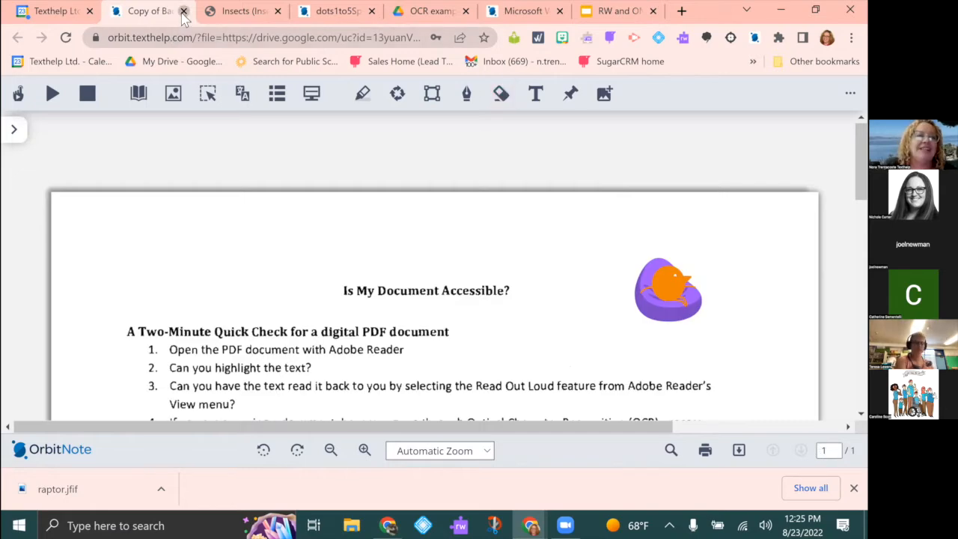
Step: Close the open Bad Scan copy and make a fresh copy of Bad Scan.pdf in the OCR examples Drive folder
key("ctrl+w")
left_click(386, 12)
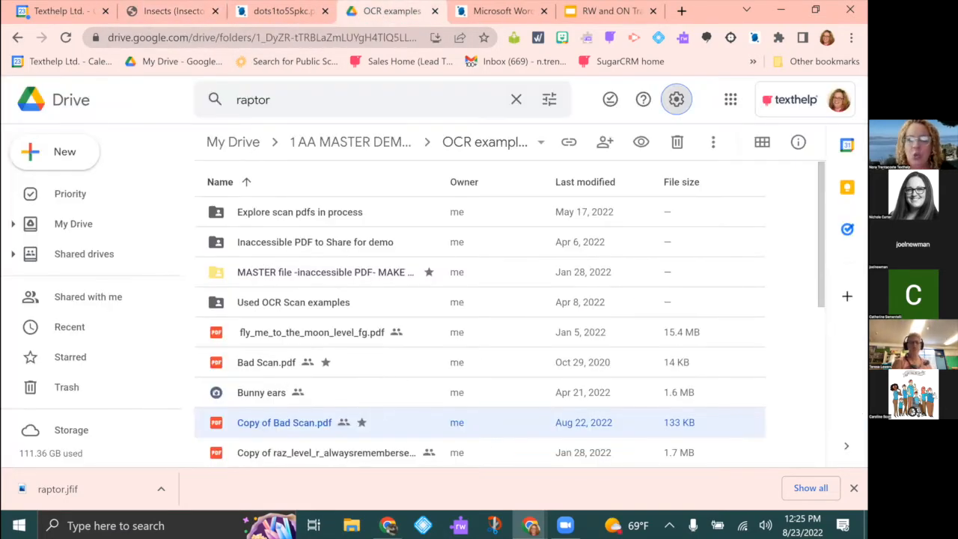
scroll(370, 265, "down", 2)
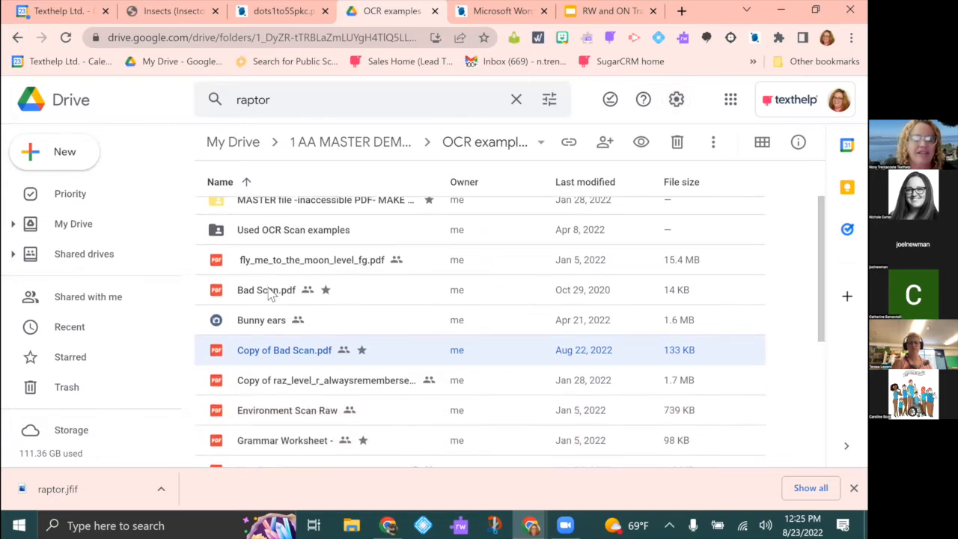
right_click(269, 294)
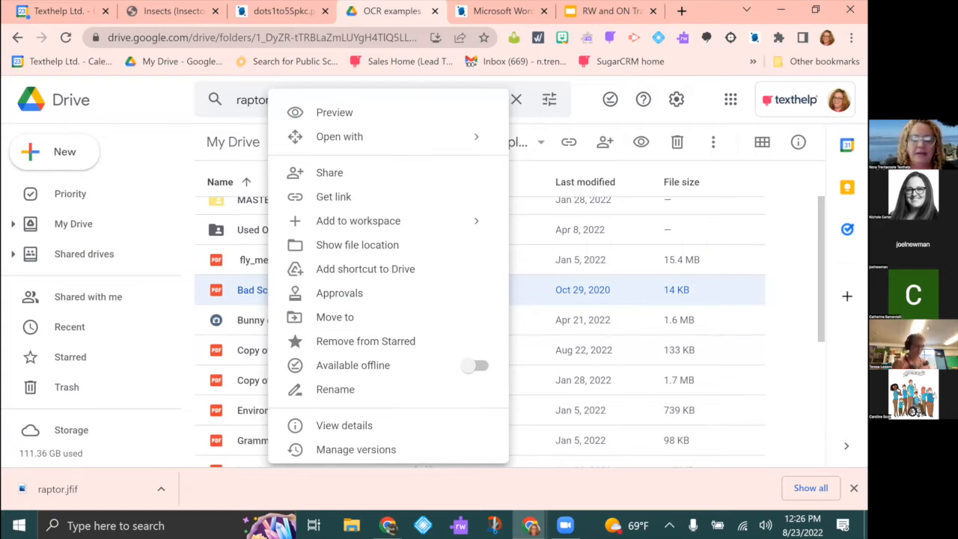
scroll(225, 196, "down", 2)
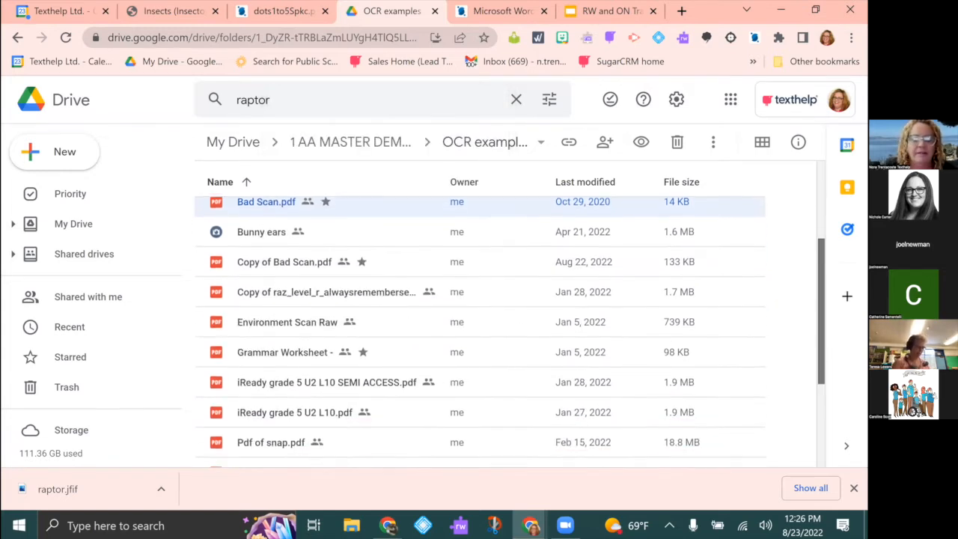
scroll(224, 197, "up", 1)
right_click(292, 228)
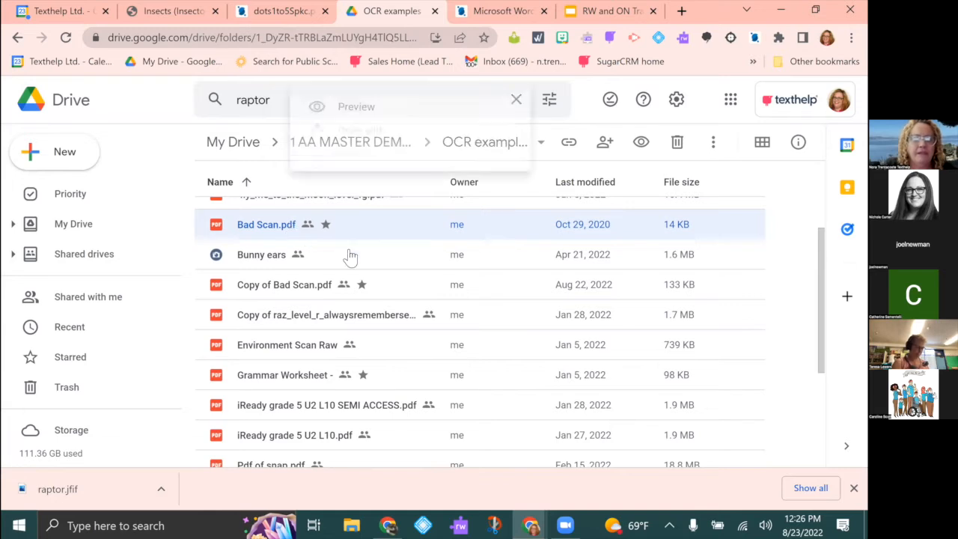
left_click_drag(528, 295, 533, 388)
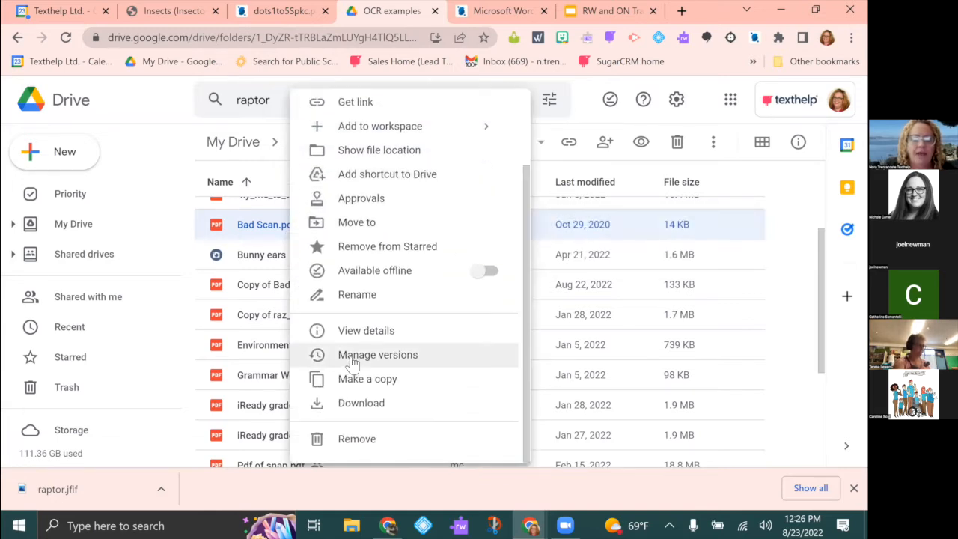
left_click(367, 380)
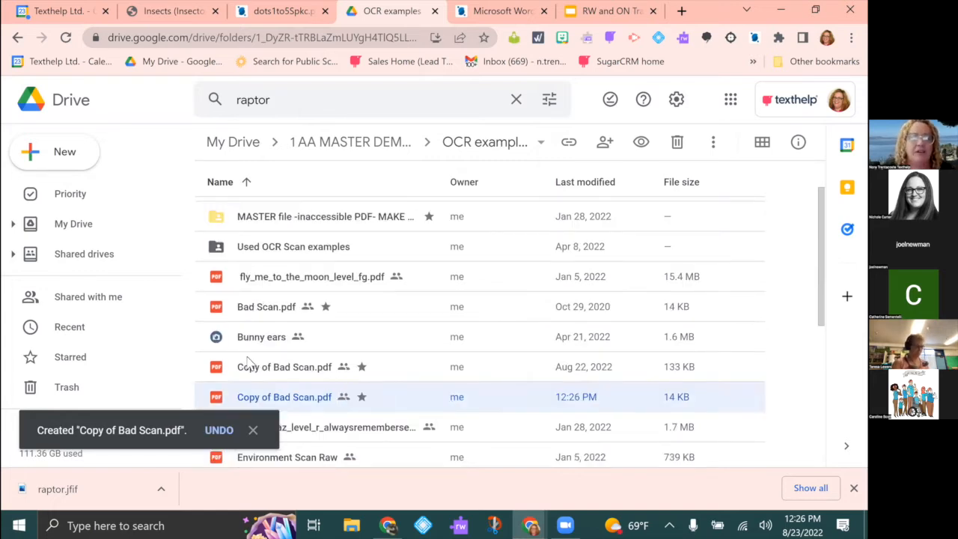
Step: Open the new Bad Scan copy in OrbitNote and look through its page, returning to the heading
double_click(295, 389)
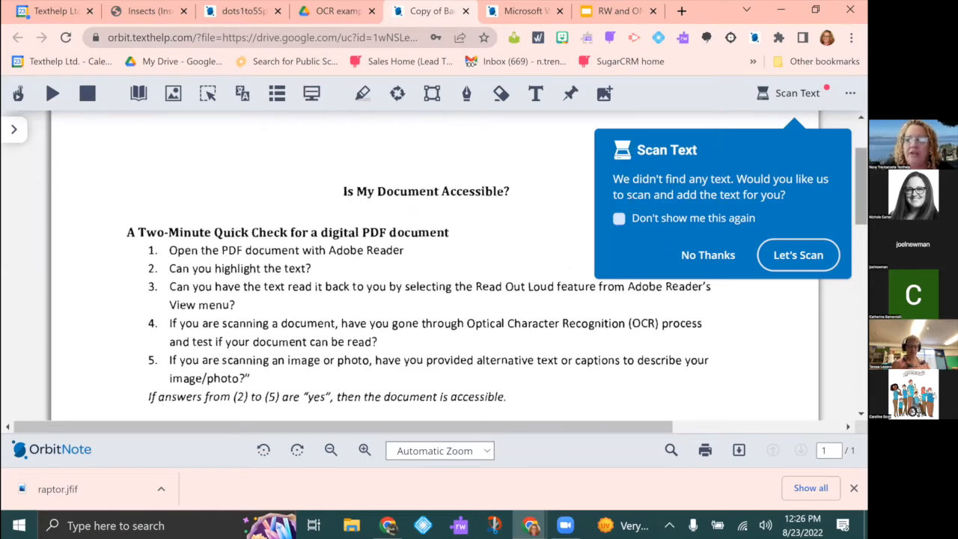
scroll(449, 270, "down", 2)
scroll(449, 269, "down", 8)
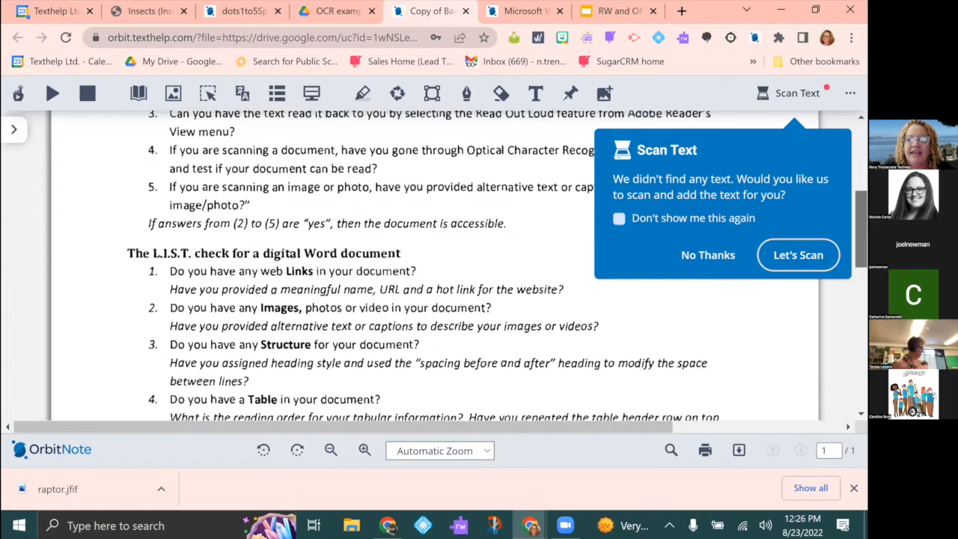
scroll(449, 269, "up", 10)
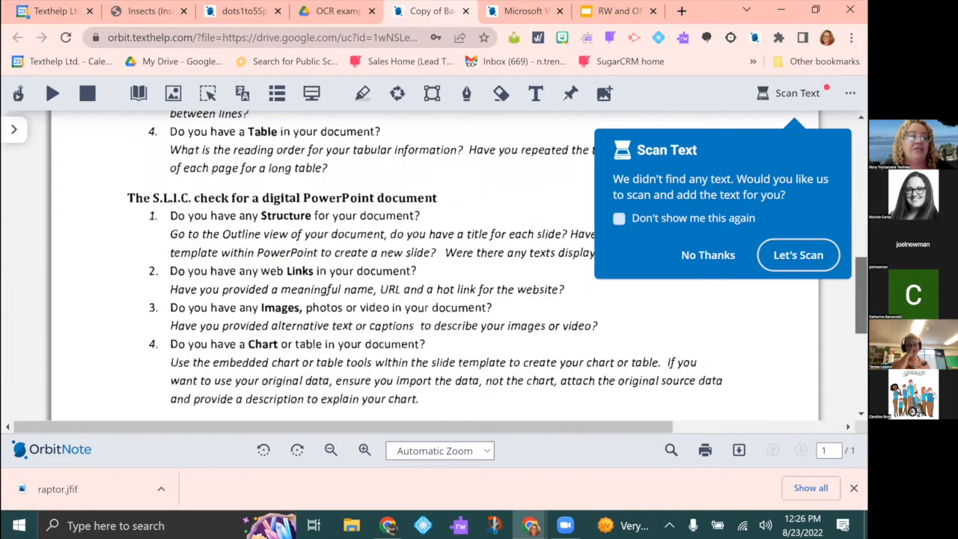
scroll(449, 269, "up", 1)
scroll(449, 270, "down", 2)
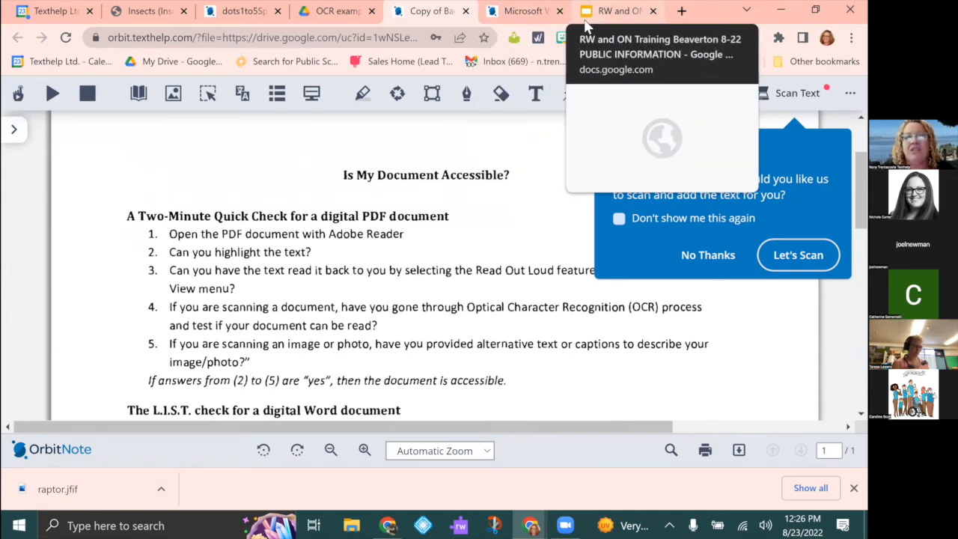
Step: Show slide 19, "What Can/Can't you do with an image-only PDF?", in the training slides
left_click(615, 12)
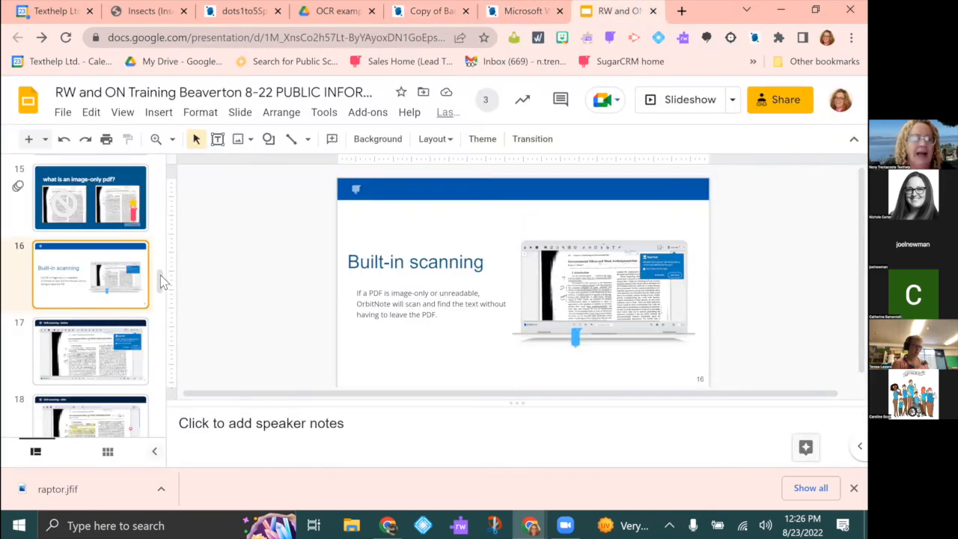
left_click_drag(160, 275, 160, 308)
left_click(93, 281)
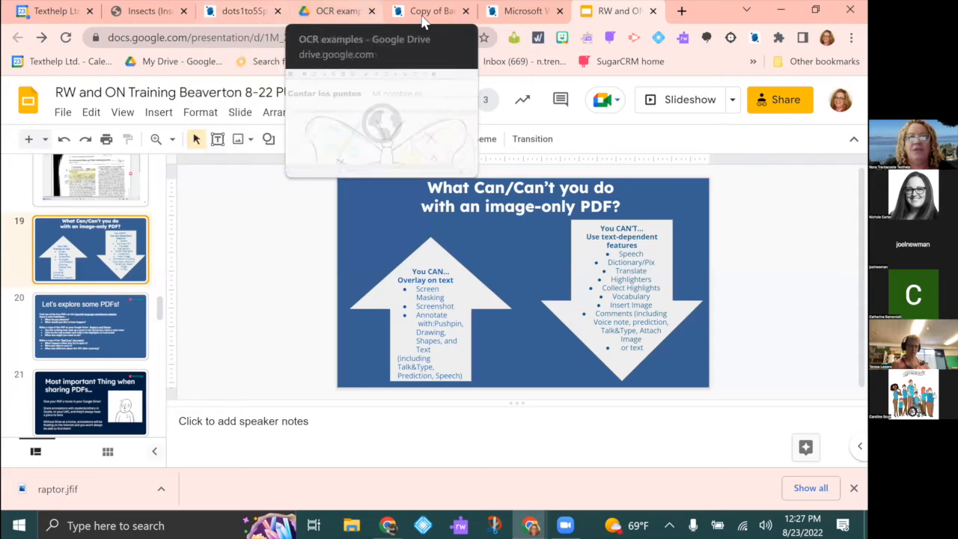
Step: Place the Bad Scan copy beside the slides and have Screenshot Reader read its title aloud, closing the reader
left_click_drag(423, 21, 509, 21)
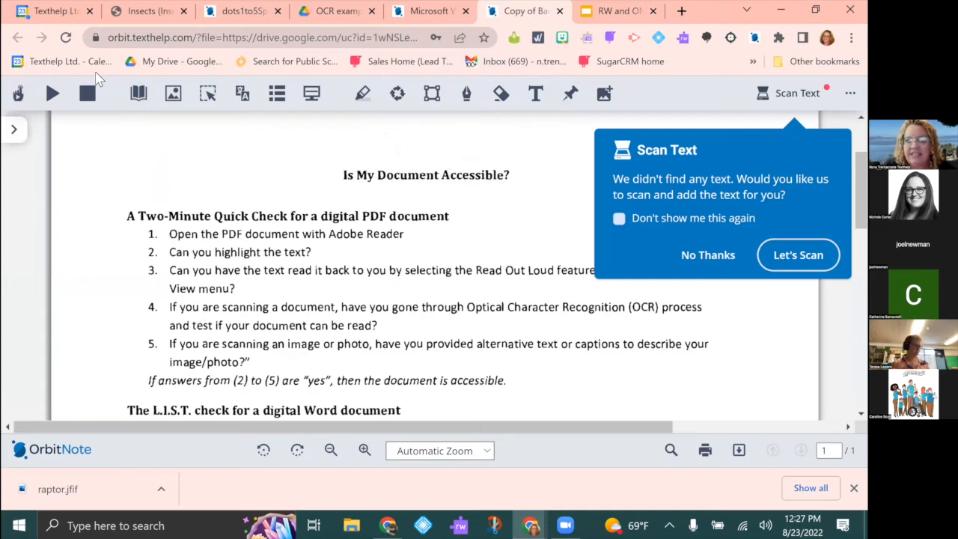
left_click(28, 103)
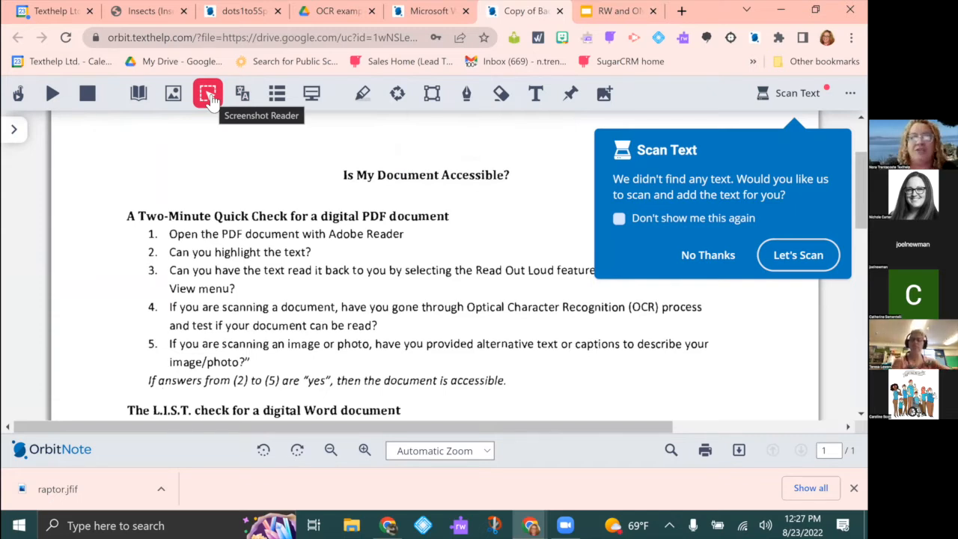
left_click(211, 97)
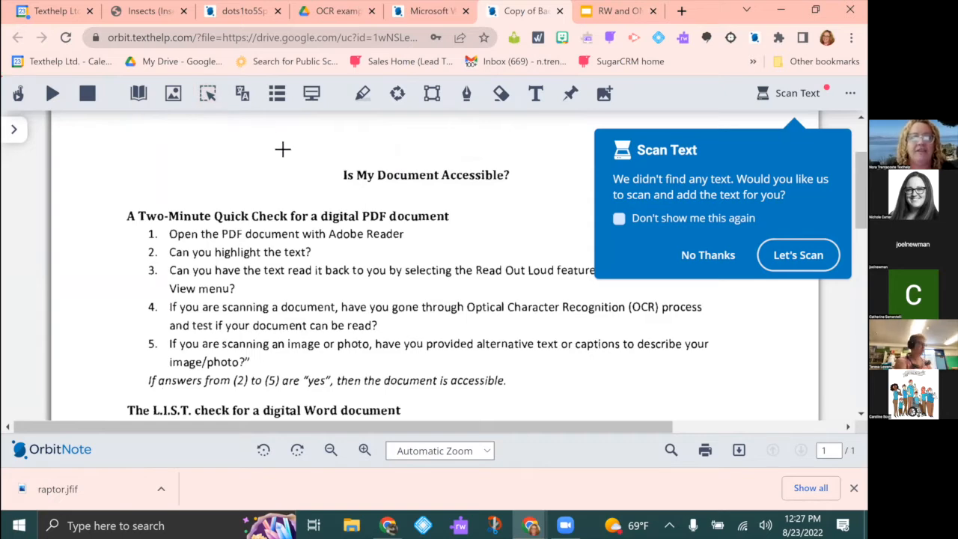
left_click_drag(336, 160, 529, 194)
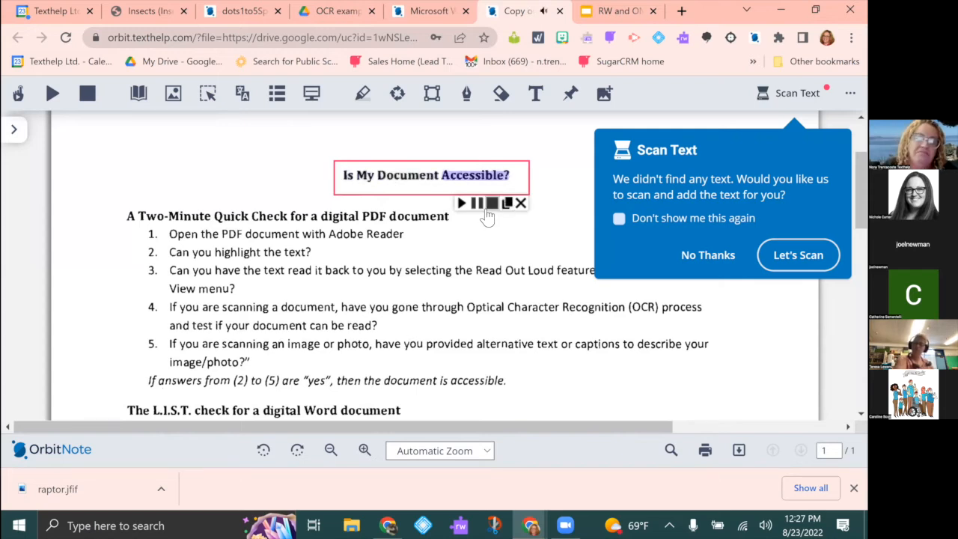
left_click(491, 206)
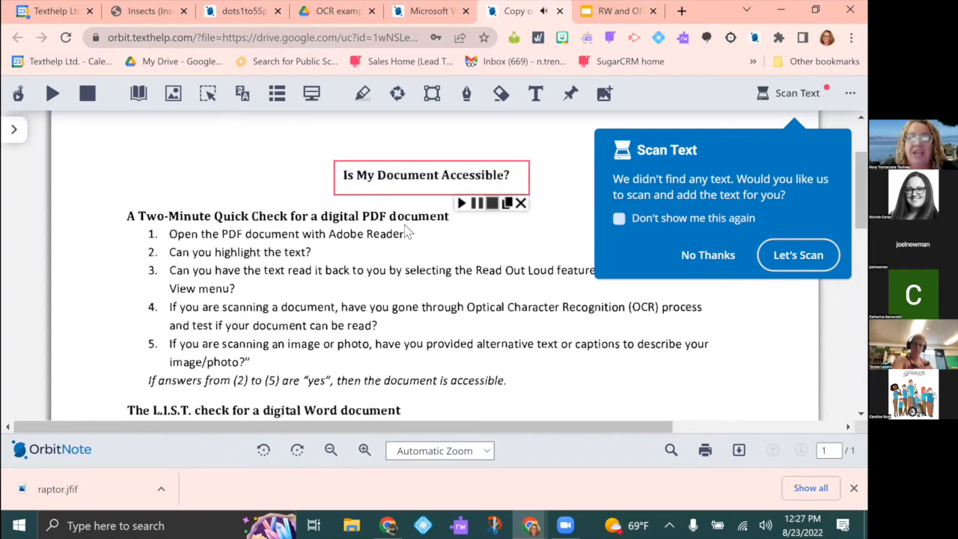
left_click(520, 202)
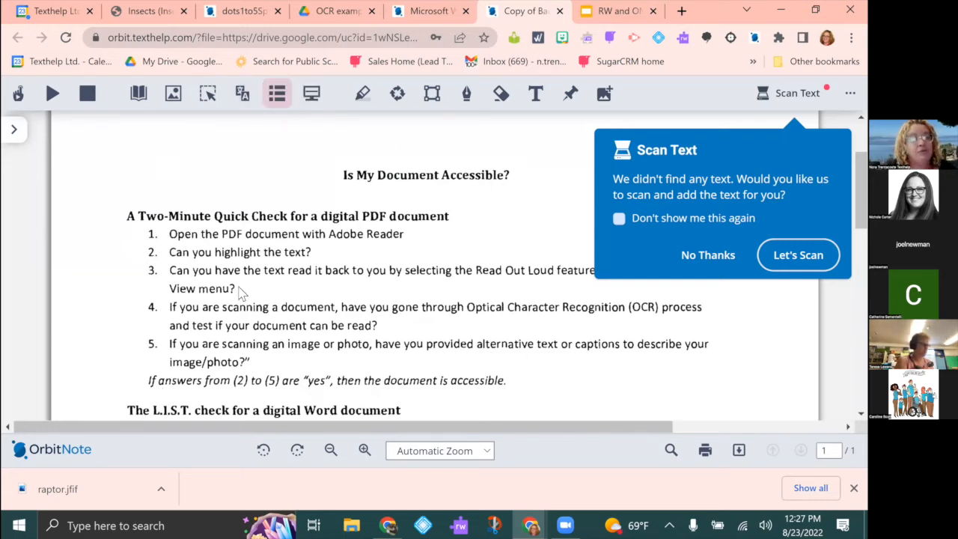
Step: Try Highlighting on the unscanned document, and turn screen masking on and off
left_click(363, 101)
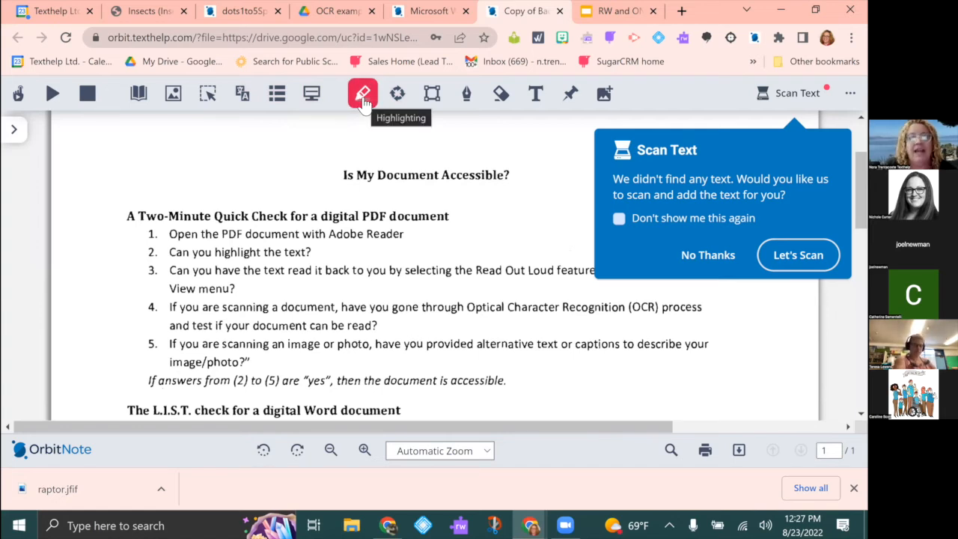
left_click(318, 101)
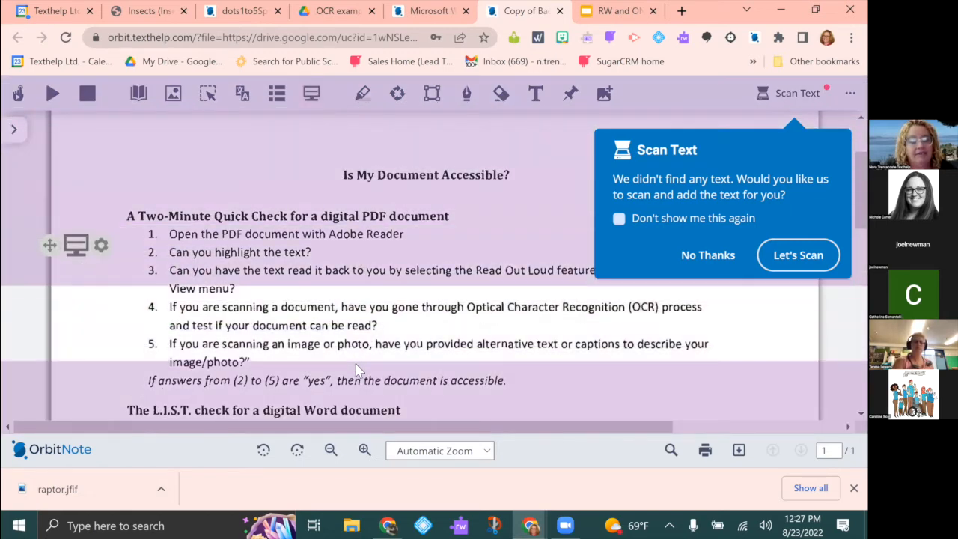
left_click(312, 95)
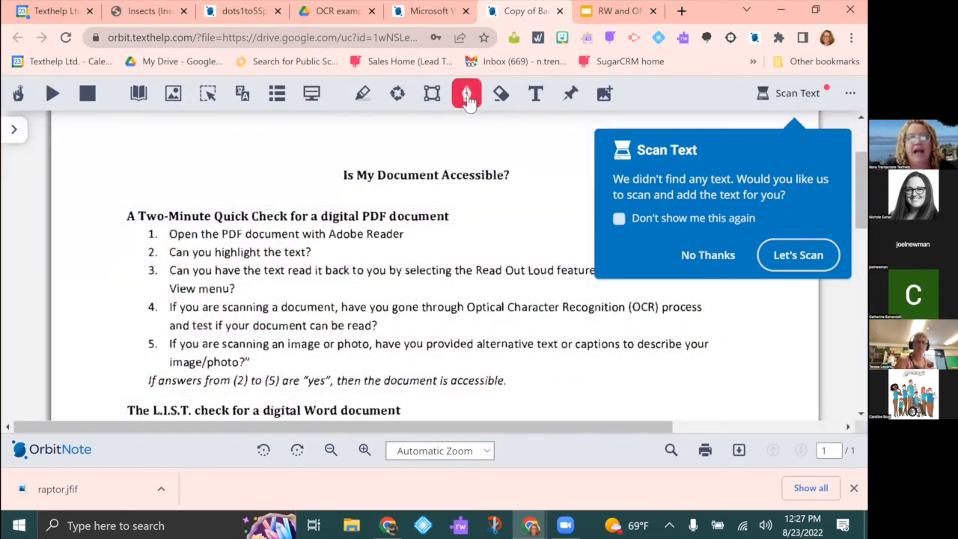
Step: Handwrite a first name in yellow across the first list items with the drawing tool at line thickness 5
left_click(467, 98)
mouse_move(105, 263)
left_mouse_down()
mouse_move(126, 313)
mouse_move(251, 253)
mouse_move(334, 236)
mouse_move(378, 248)
left_mouse_up()
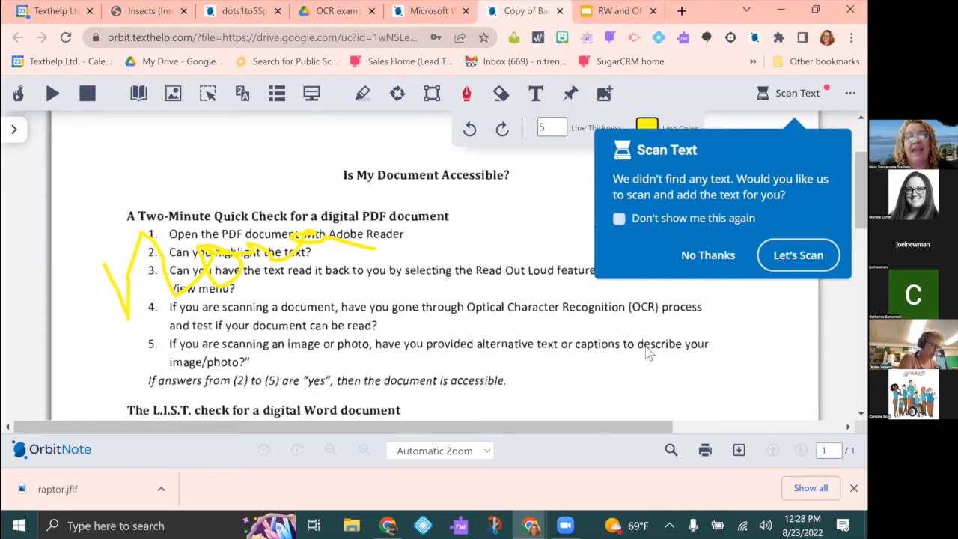
left_click(473, 92)
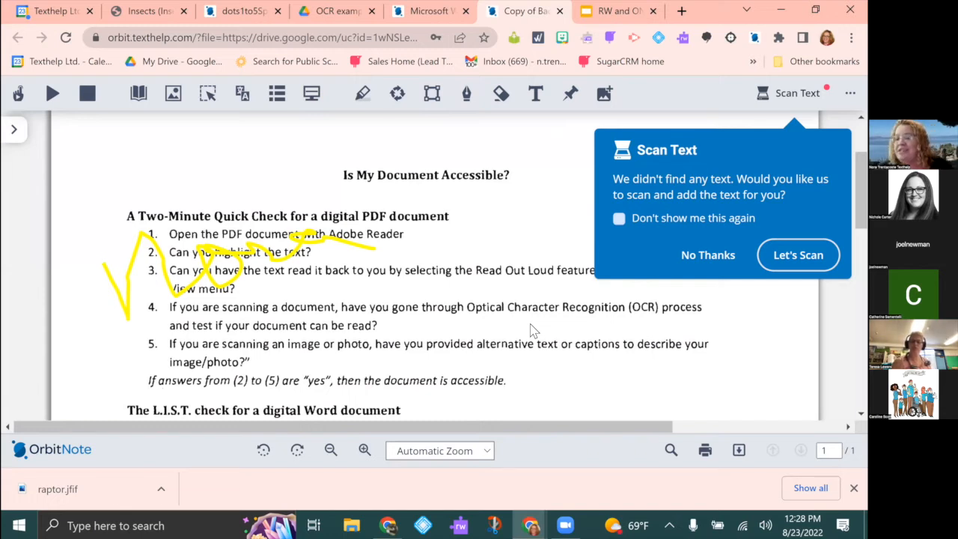
Step: Accept the Scan Text offer and scan the document with English as its language
left_click(798, 254)
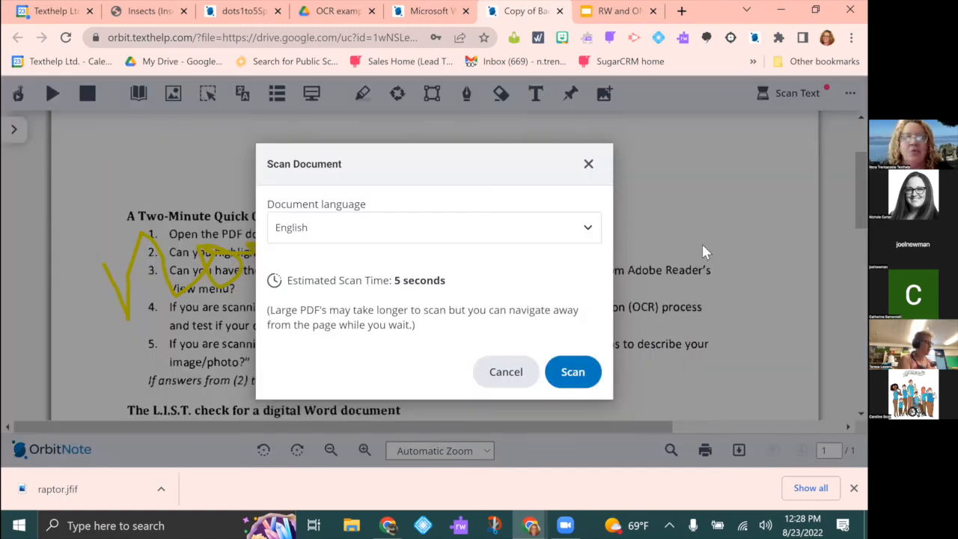
left_click(577, 374)
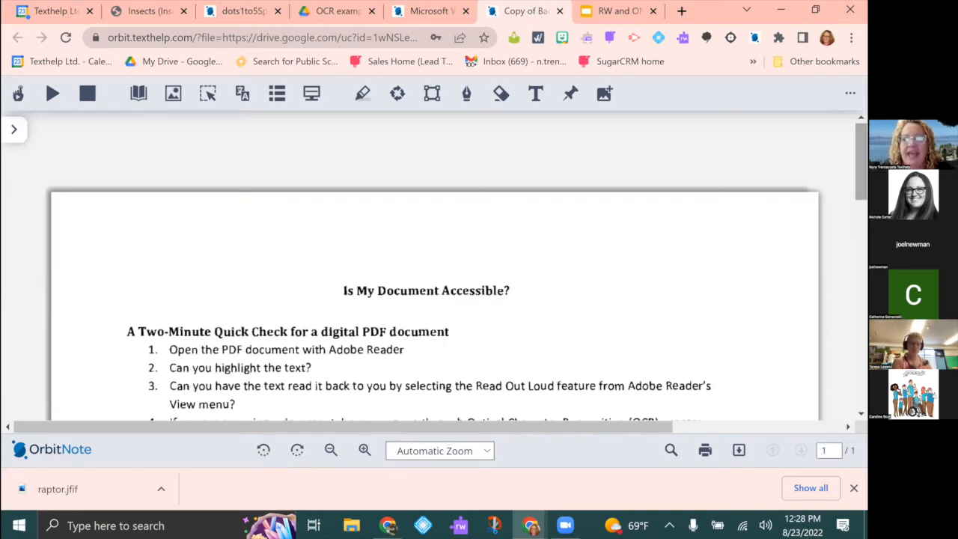
Step: Look over the scanned page and its handwritten annotation, and return to the slide on image-only PDFs
mouse_move(861, 161)
left_mouse_down()
mouse_move(861, 219)
mouse_move(860, 182)
left_mouse_up()
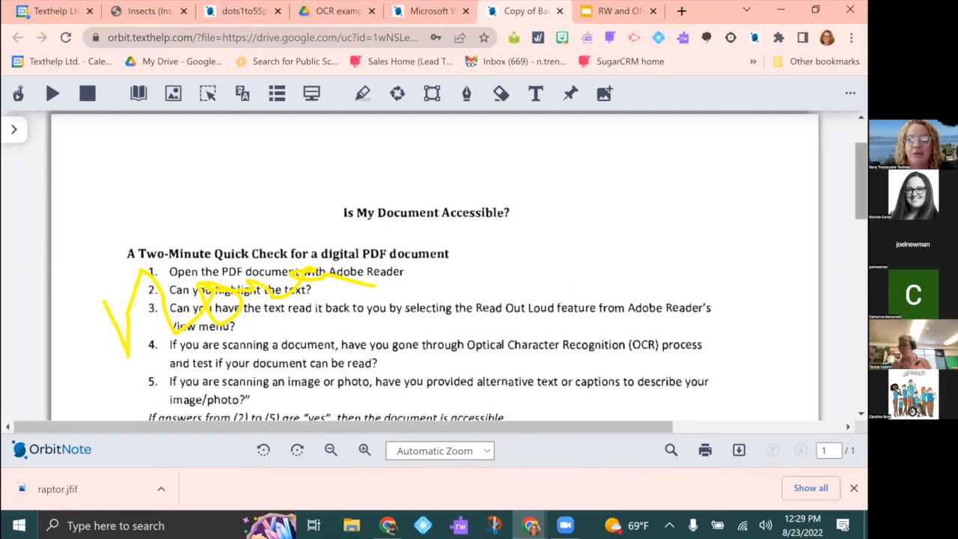
scroll(457, 265, "down", 1)
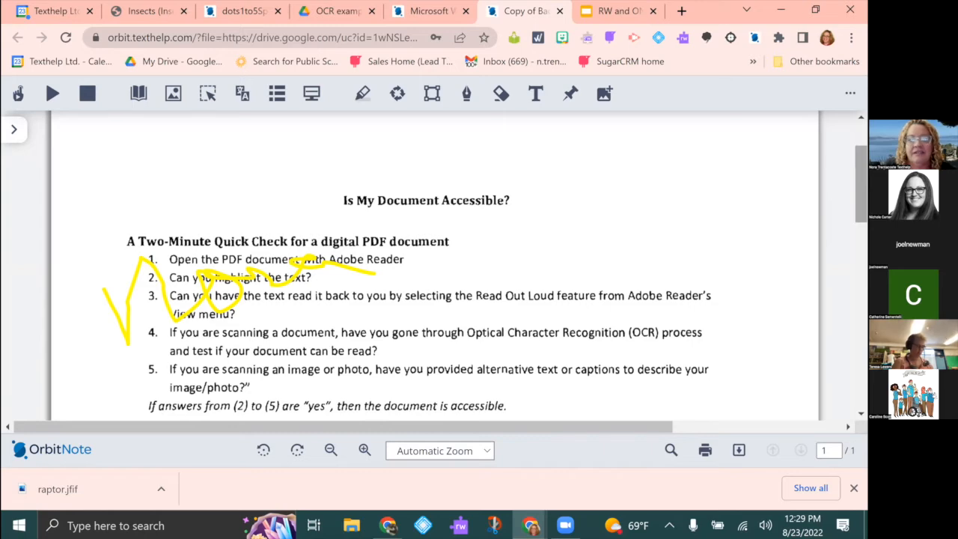
scroll(458, 265, "down", 3)
scroll(622, 116, "up", 3)
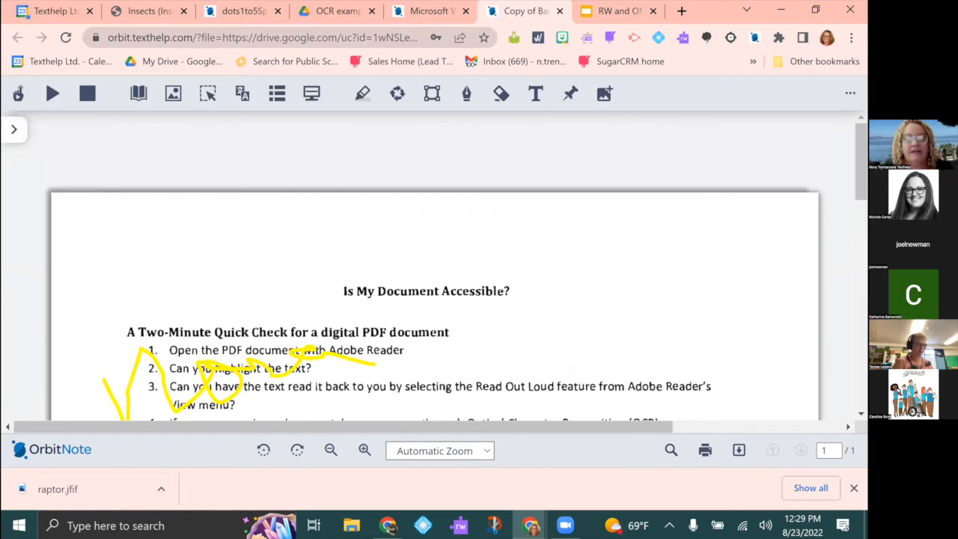
left_click(610, 11)
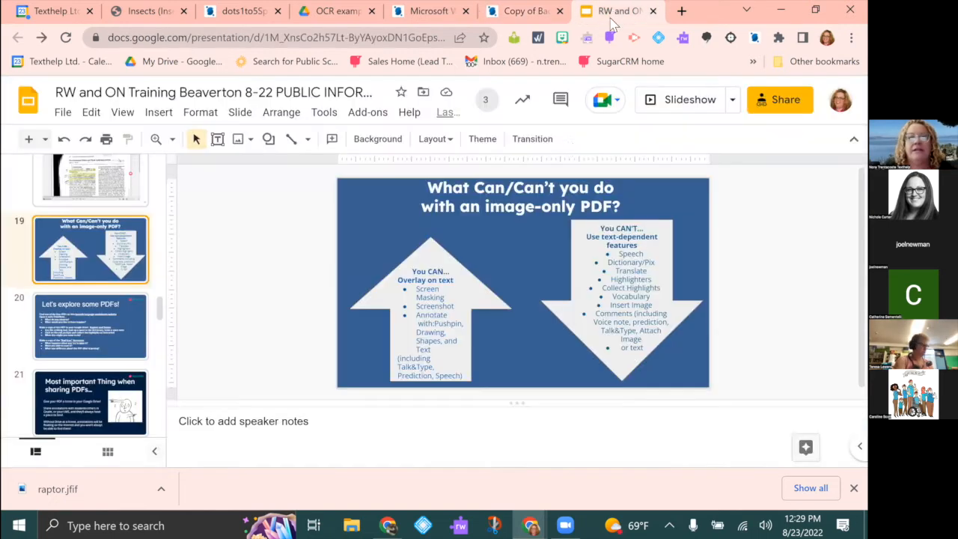